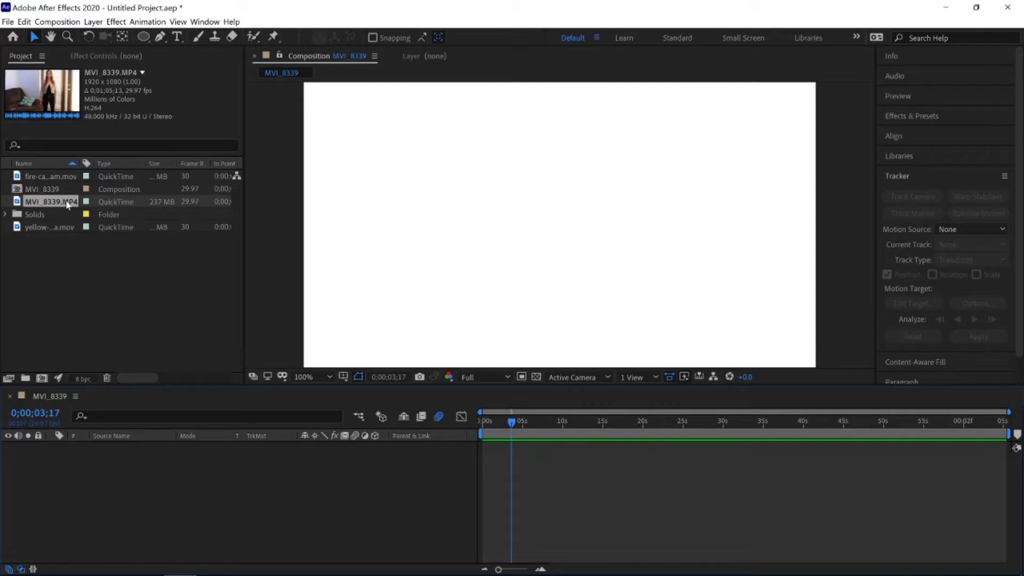
Add the MVI_8339.MP4 footage as a layer in the MVI_8339 composition.
drag(67, 204, 111, 457)
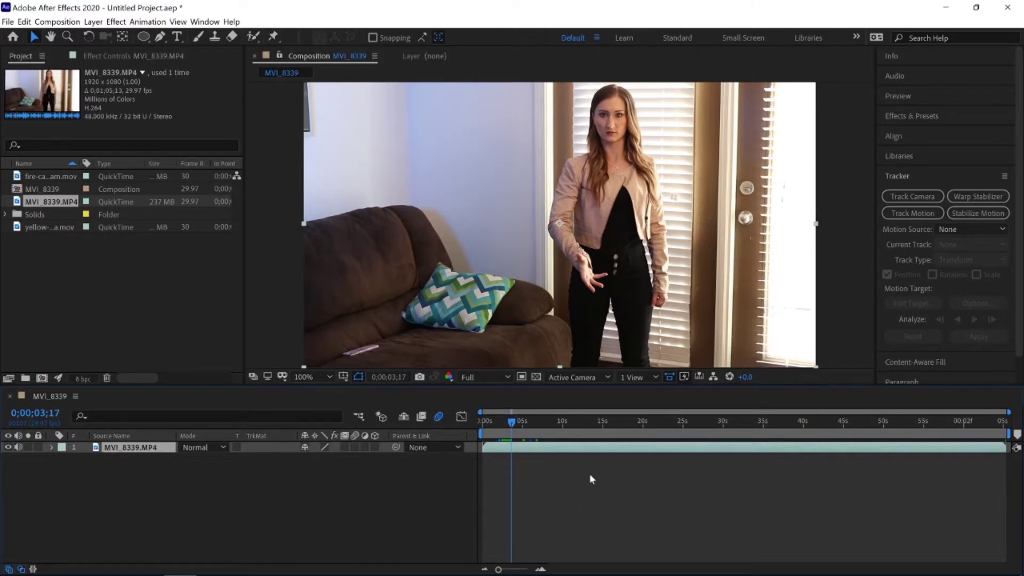
right_click(590, 474)
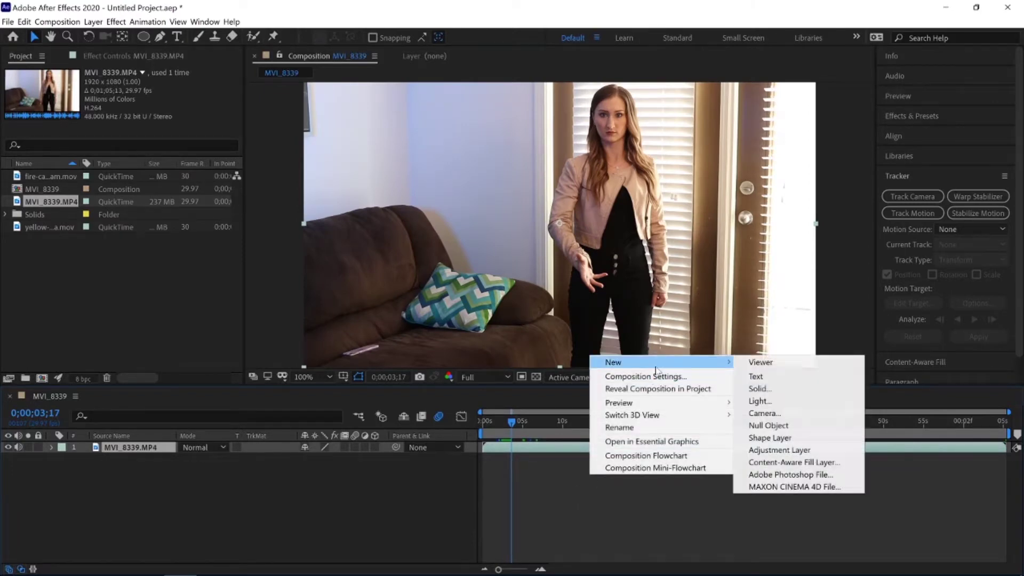
mouse_move(632, 362)
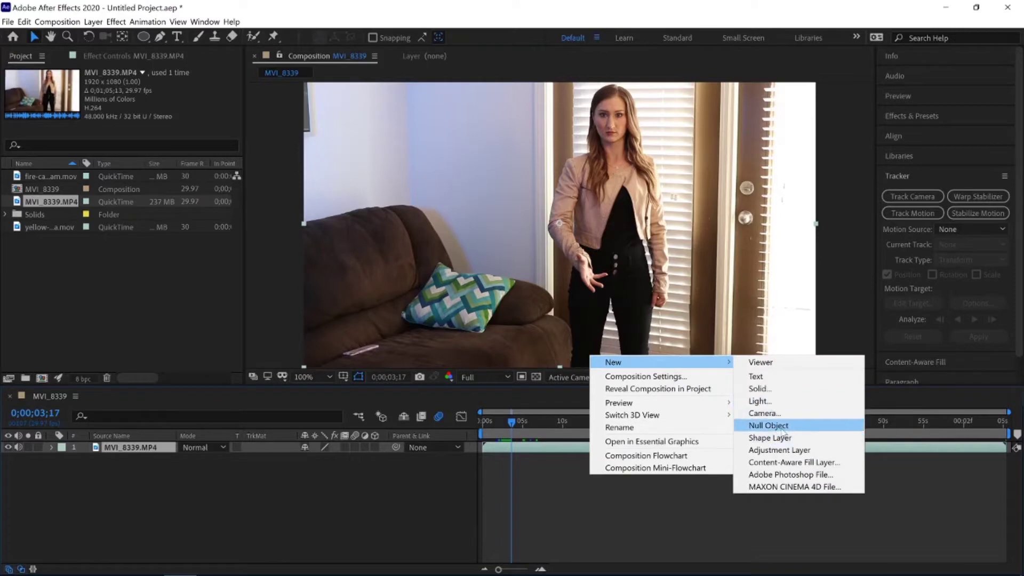
Create a Null Object layer, Null 6, above the MVI_8339.MP4 footage layer.
click(780, 426)
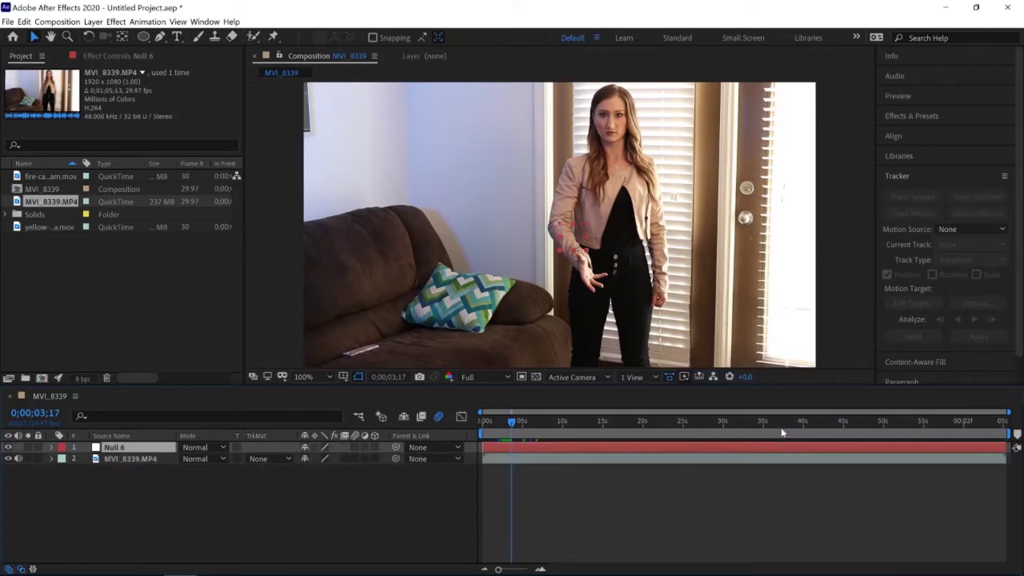
click(93, 21)
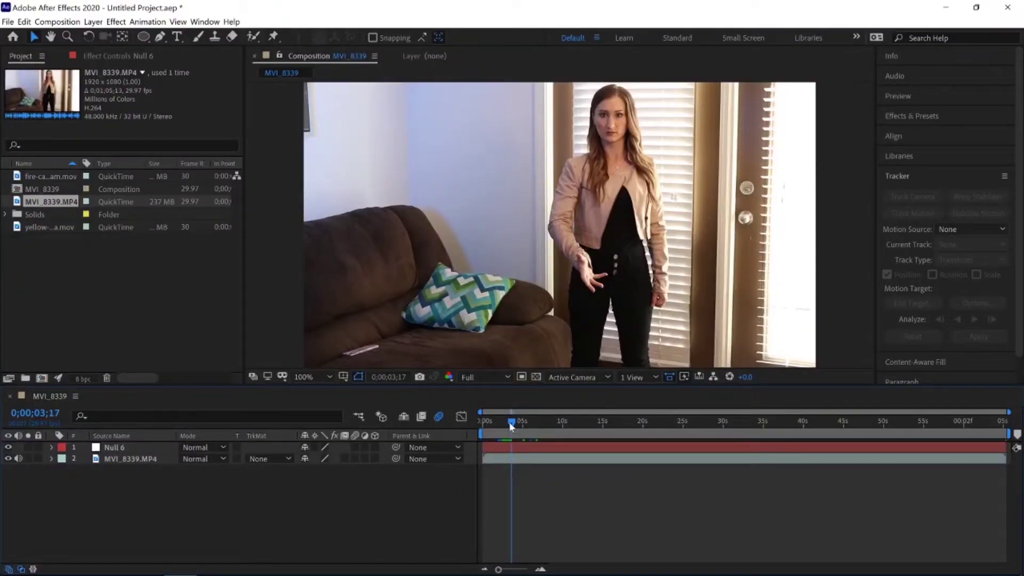
Go to frame 0;00;02;15 and start Track Motion on the MVI_8339.MP4 layer.
drag(511, 423, 502, 423)
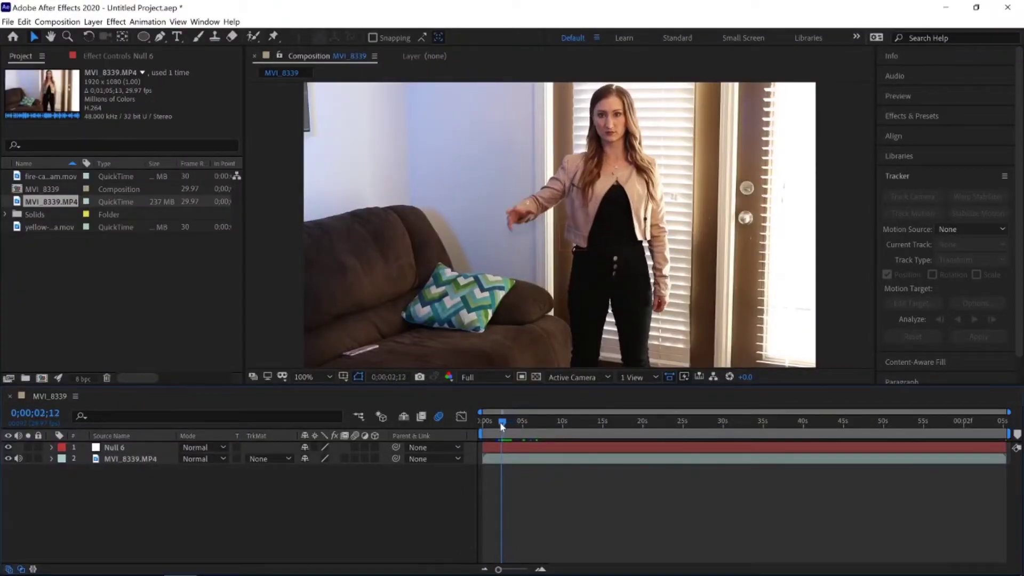
drag(501, 423, 501, 422)
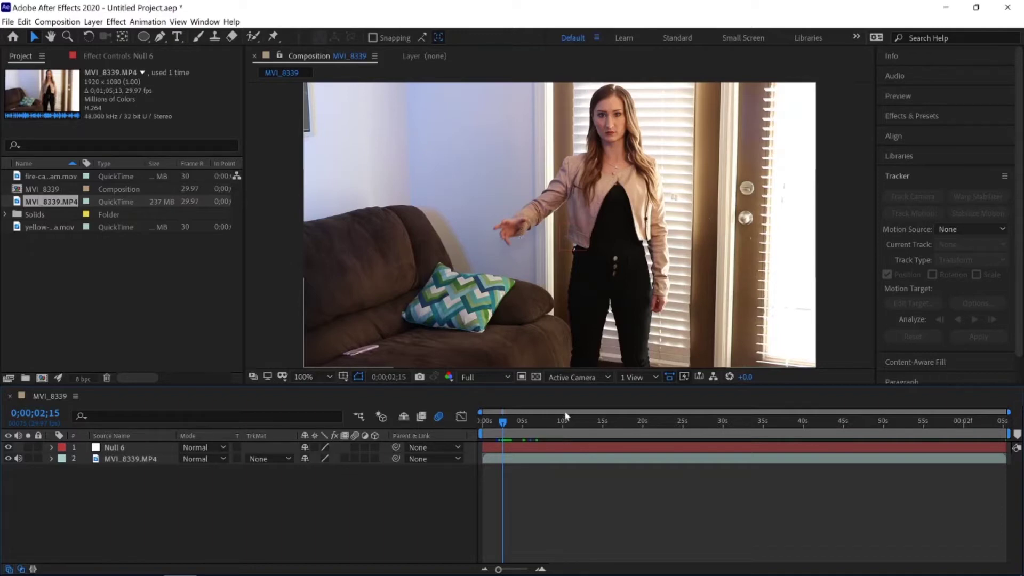
click(555, 459)
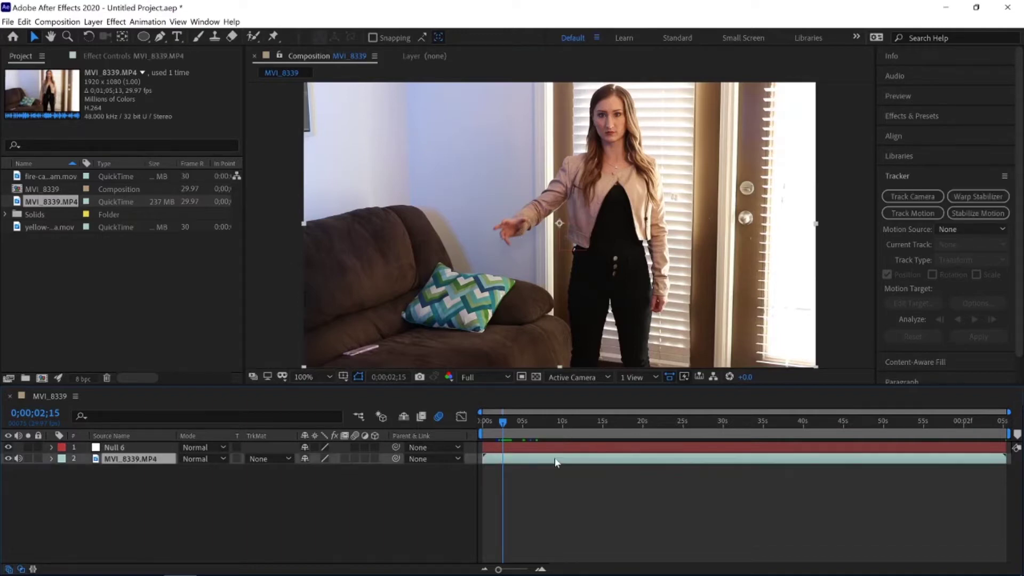
click(898, 213)
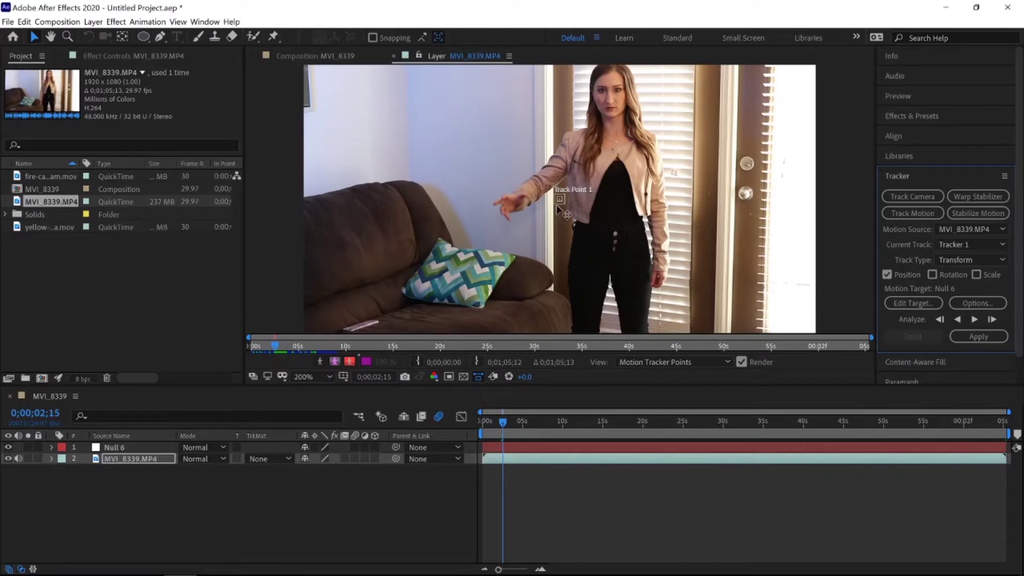
Place Track Point 1 on the woman's outstretched hand and enlarge its search and feature boxes.
drag(560, 200, 561, 200)
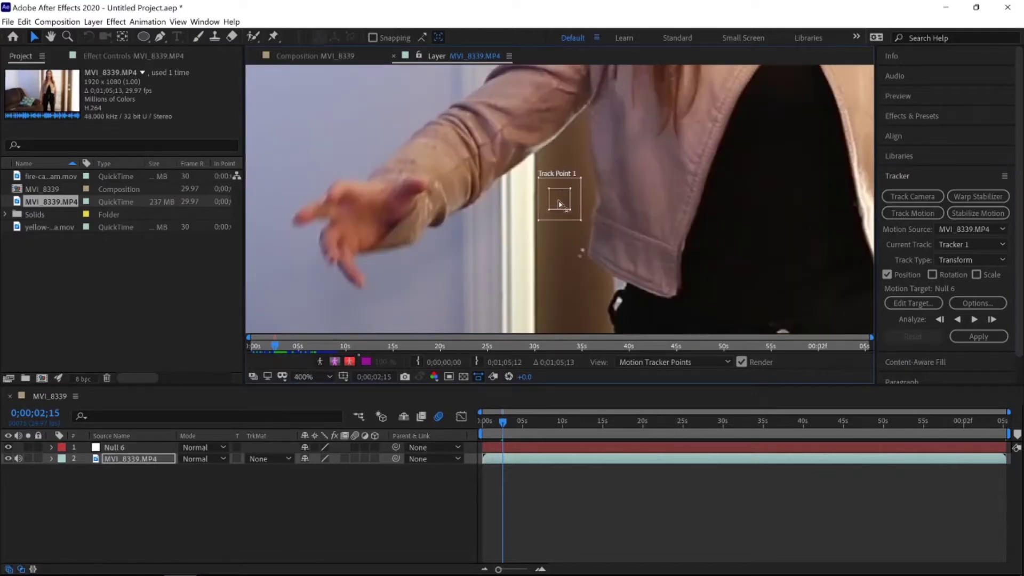
drag(562, 207, 393, 235)
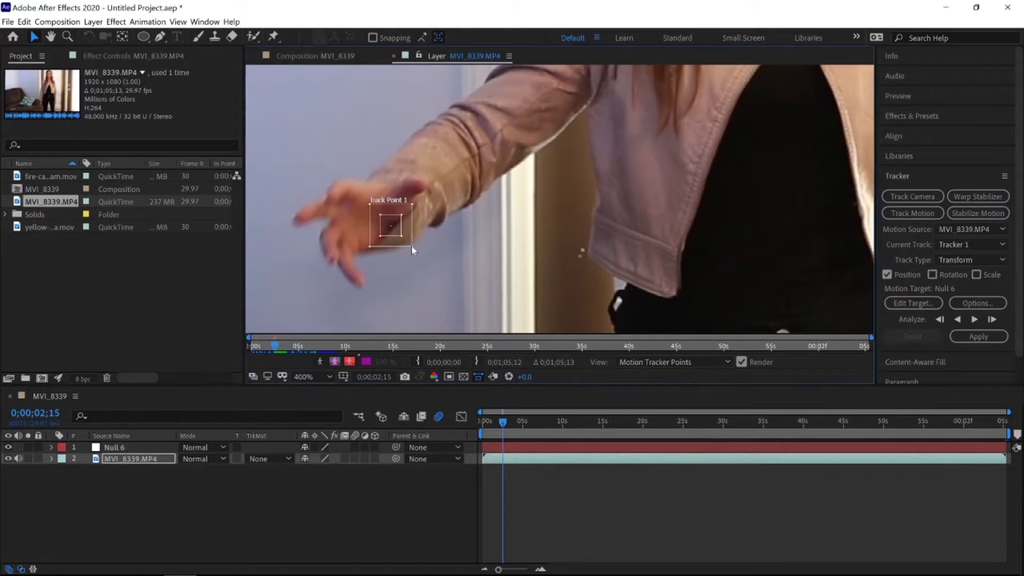
drag(412, 245, 432, 267)
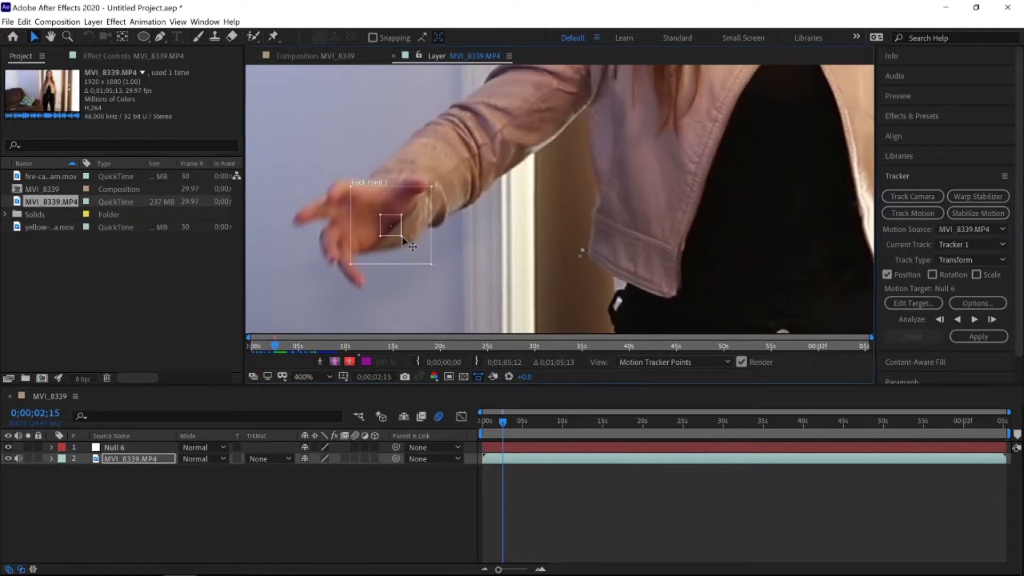
mouse_move(403, 241)
mouse_down()
mouse_move(411, 250)
mouse_move(401, 241)
mouse_up()
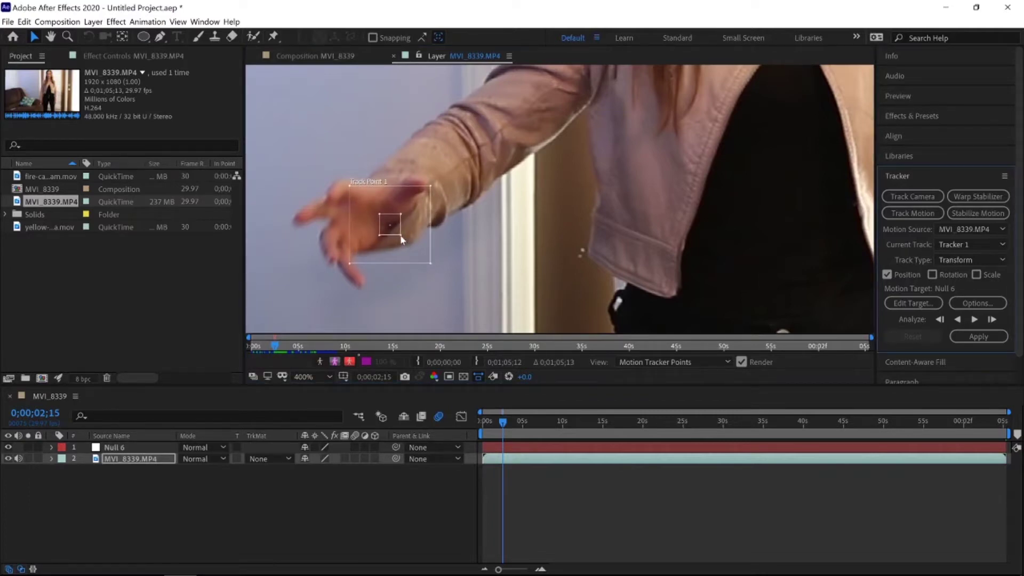
drag(401, 236, 417, 253)
Analyze the hand track forward in short runs up to 0;00;03;21.
click(977, 320)
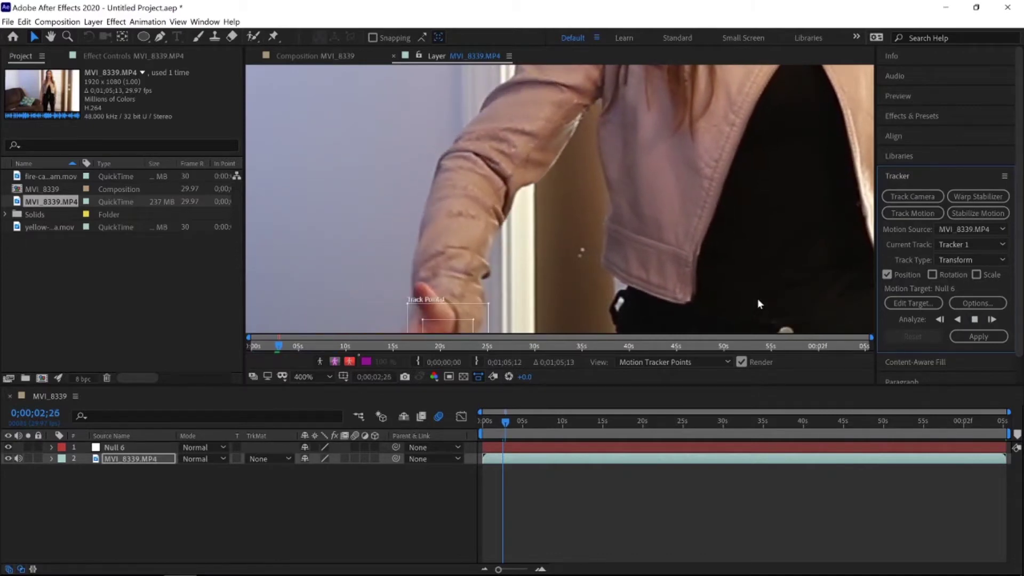
click(974, 319)
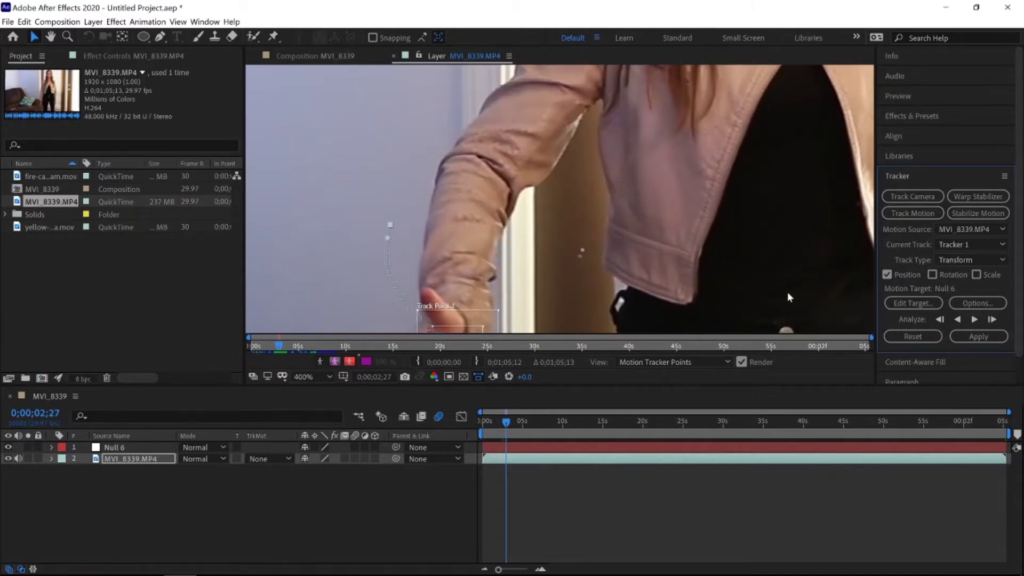
scroll(787, 292, down, 1)
scroll(788, 293, down, 1)
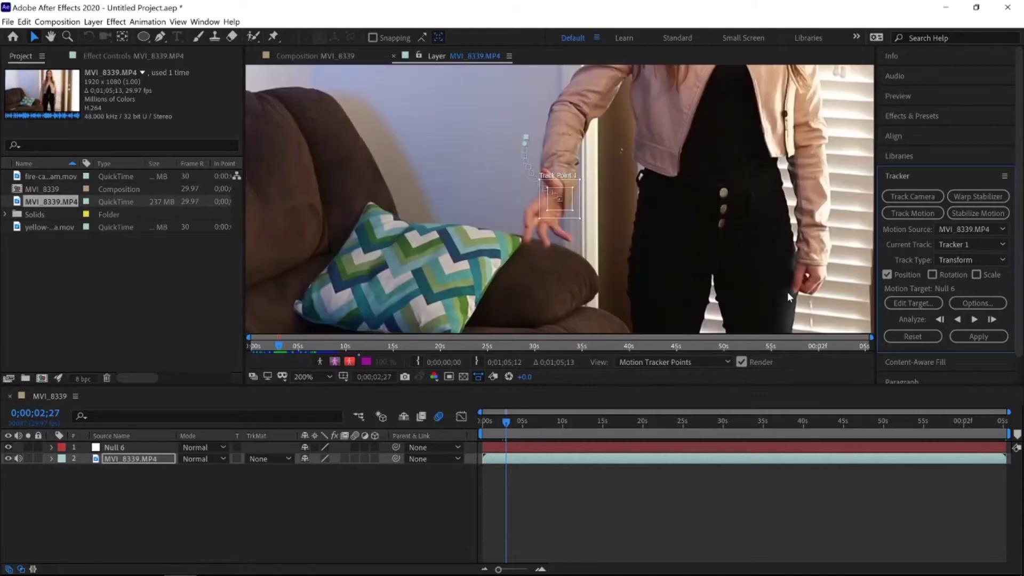
scroll(799, 275, down, 4)
scroll(624, 230, up, 1)
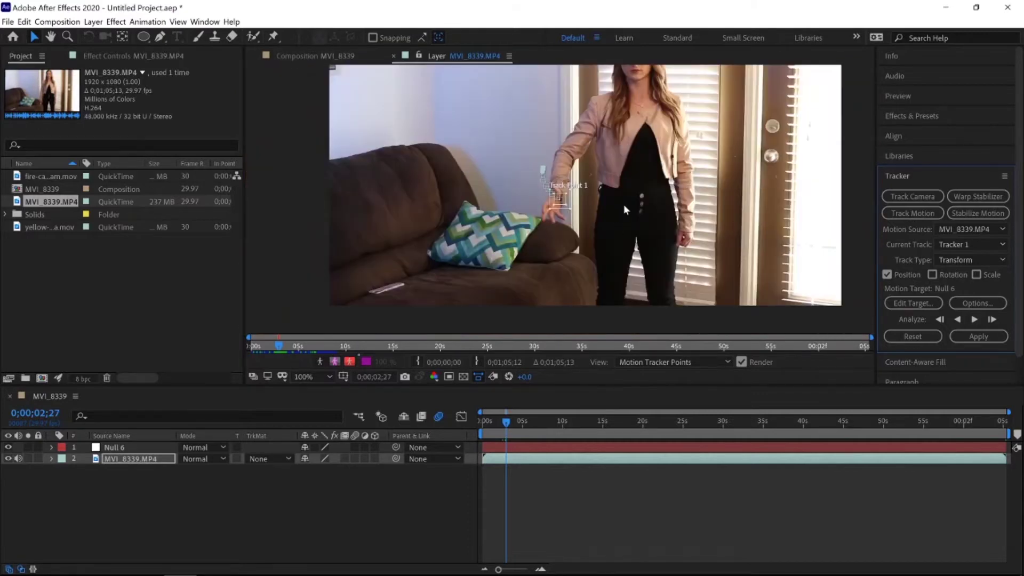
scroll(624, 204, up, 3)
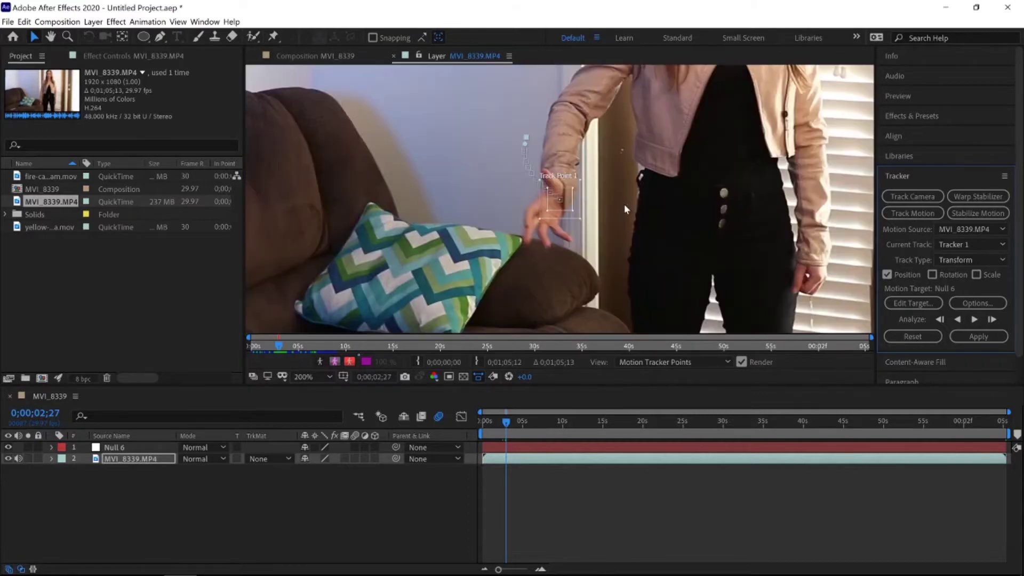
click(975, 319)
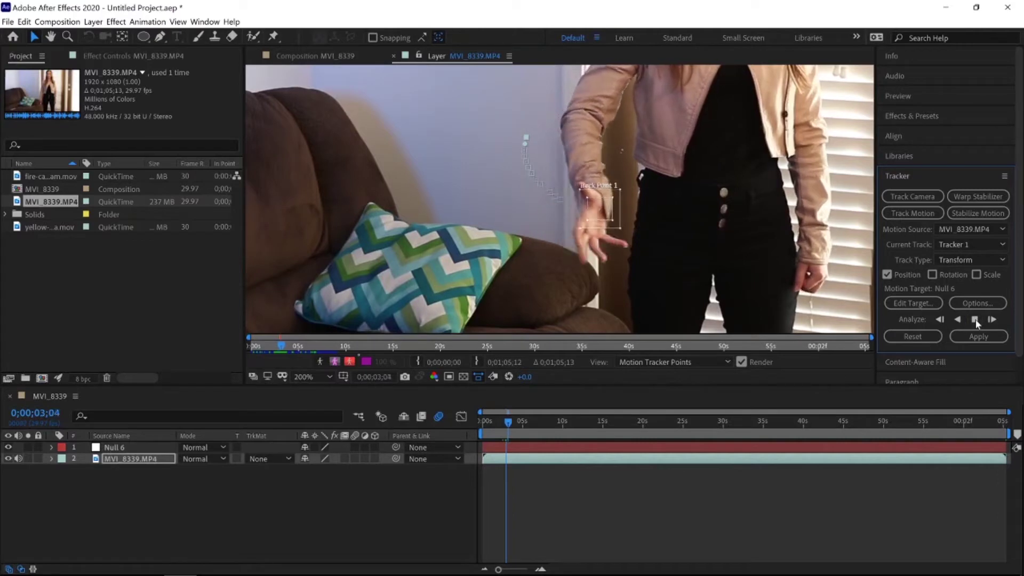
click(975, 319)
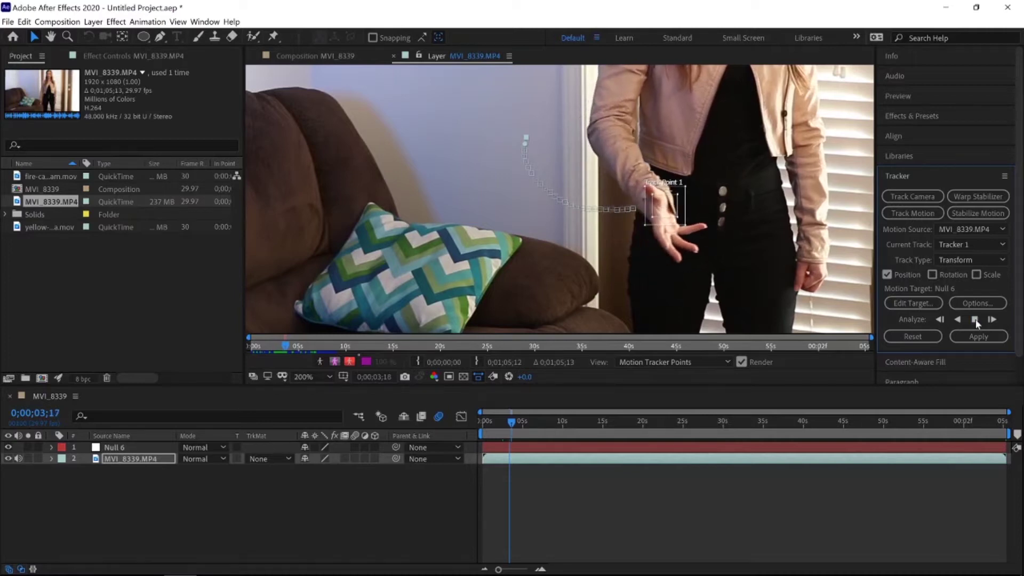
click(975, 319)
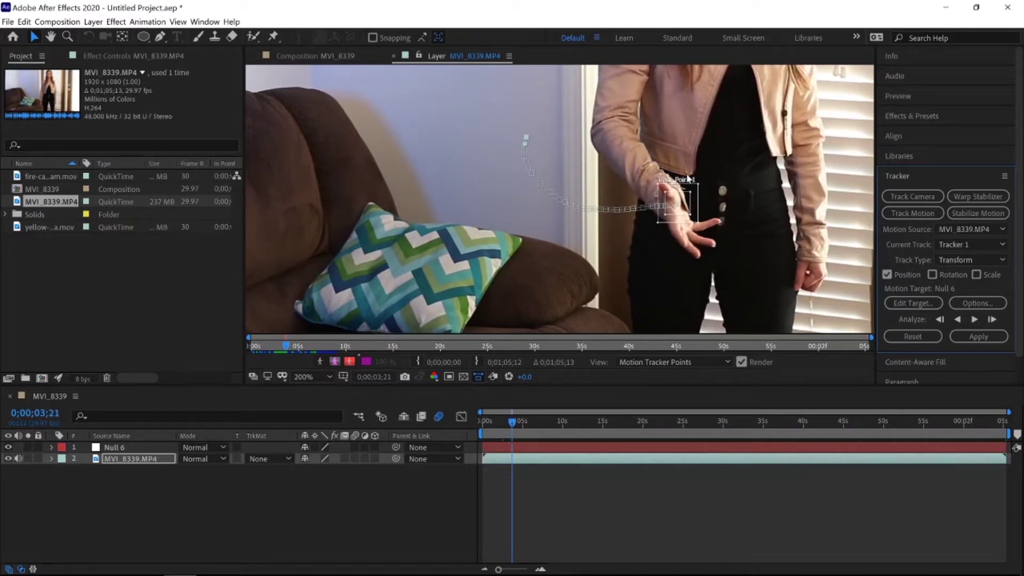
Nudge the drifting track point back onto the hand and continue tracking to 0;00;05;29.
click(692, 213)
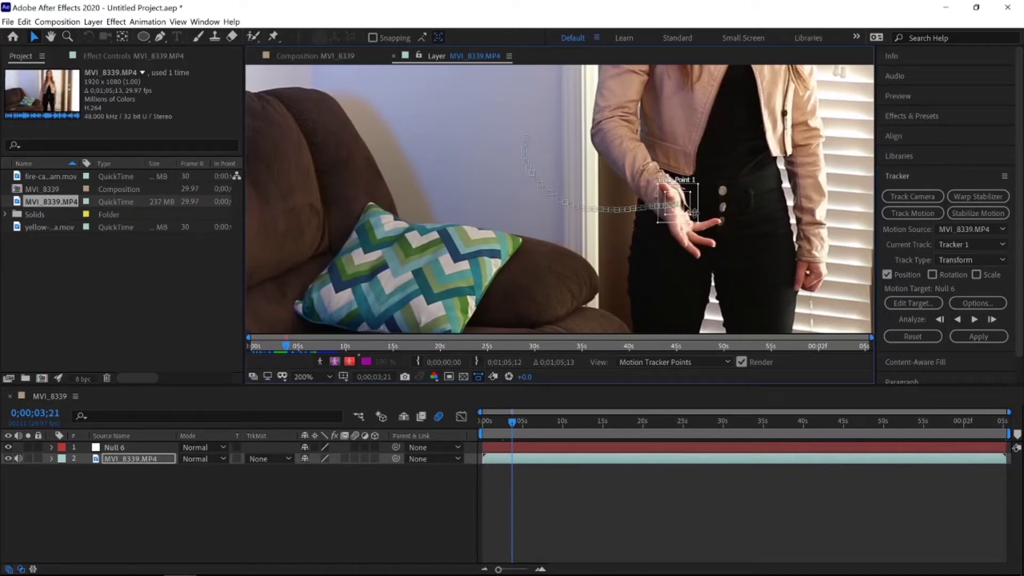
drag(693, 213, 699, 212)
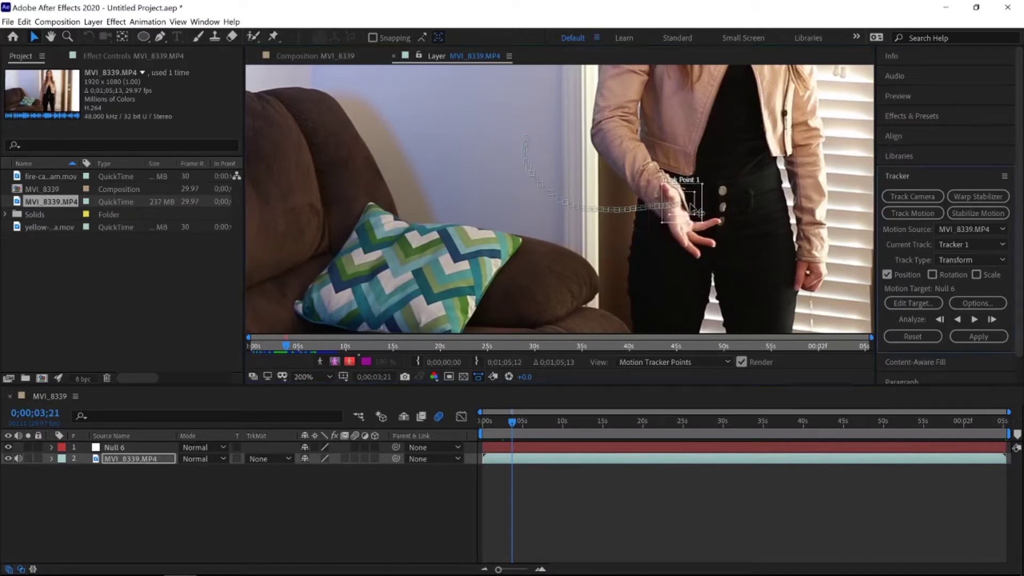
click(976, 320)
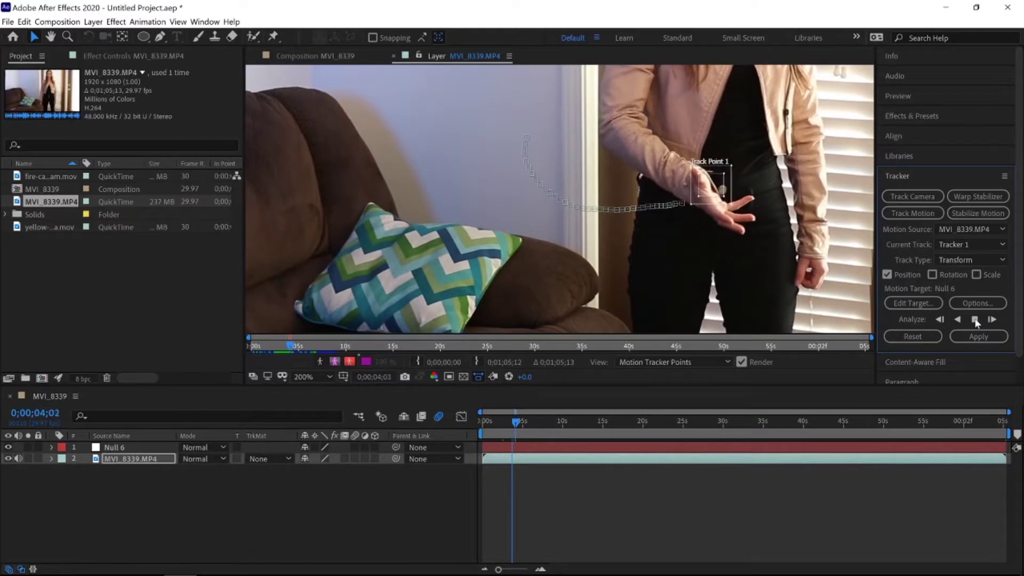
click(976, 320)
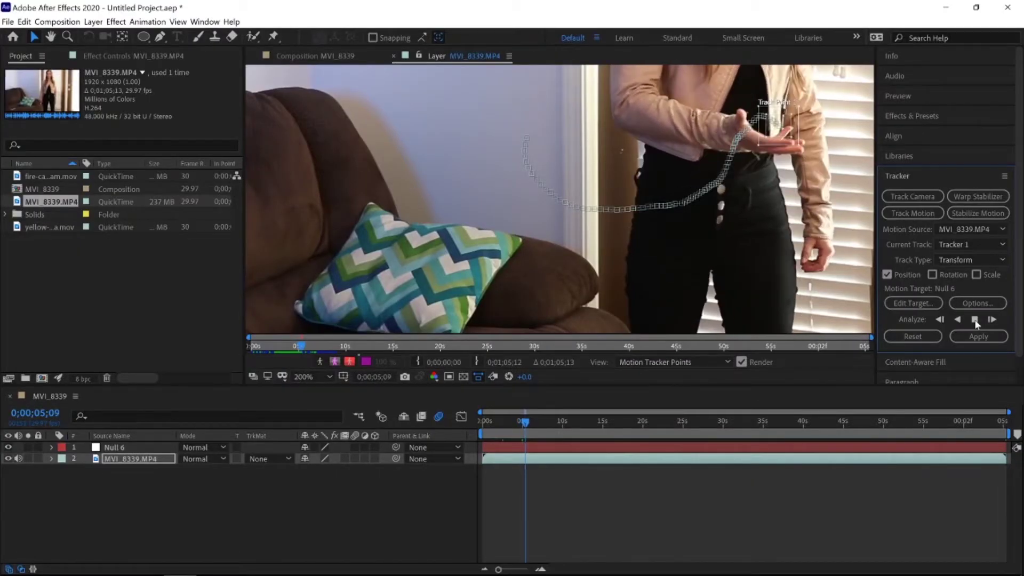
click(975, 320)
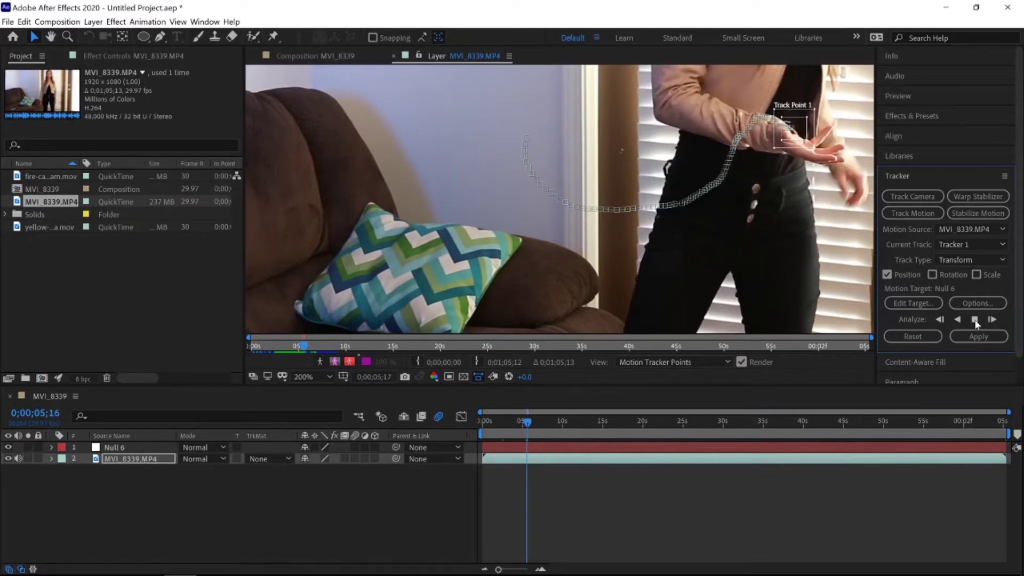
click(975, 319)
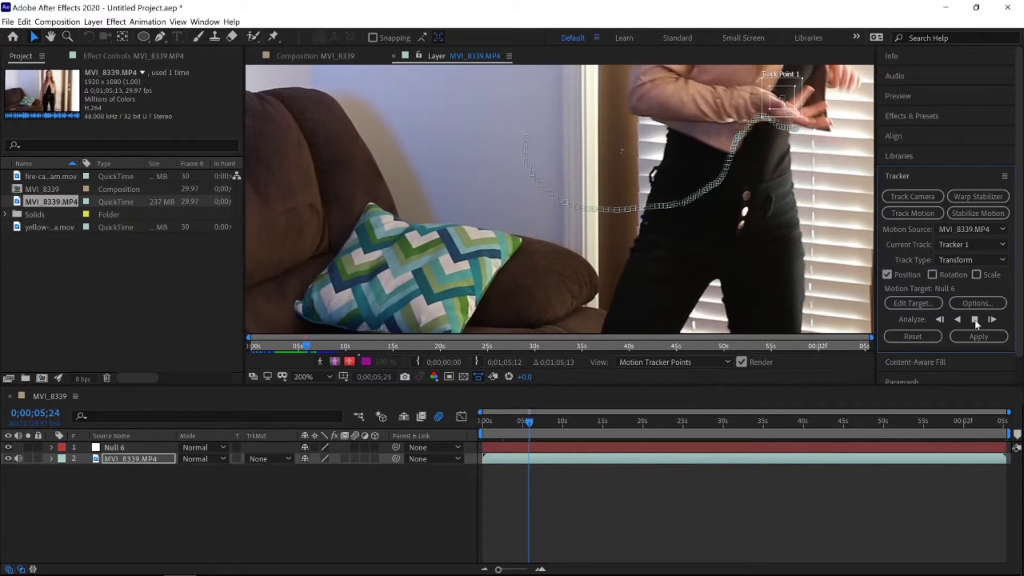
click(976, 319)
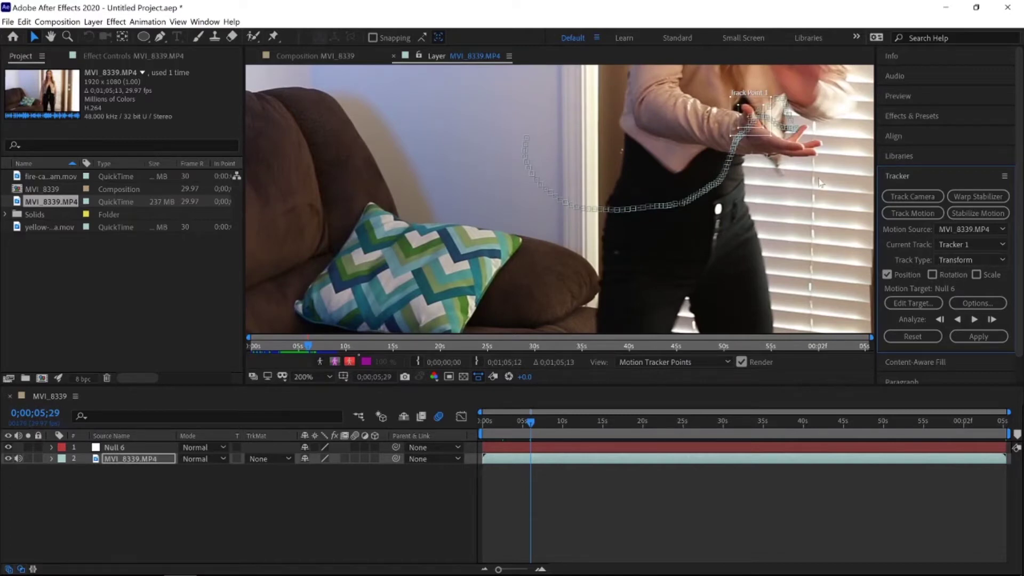
Check the track around frame 6;00, re-place the point on the hand, and track forward.
click(532, 424)
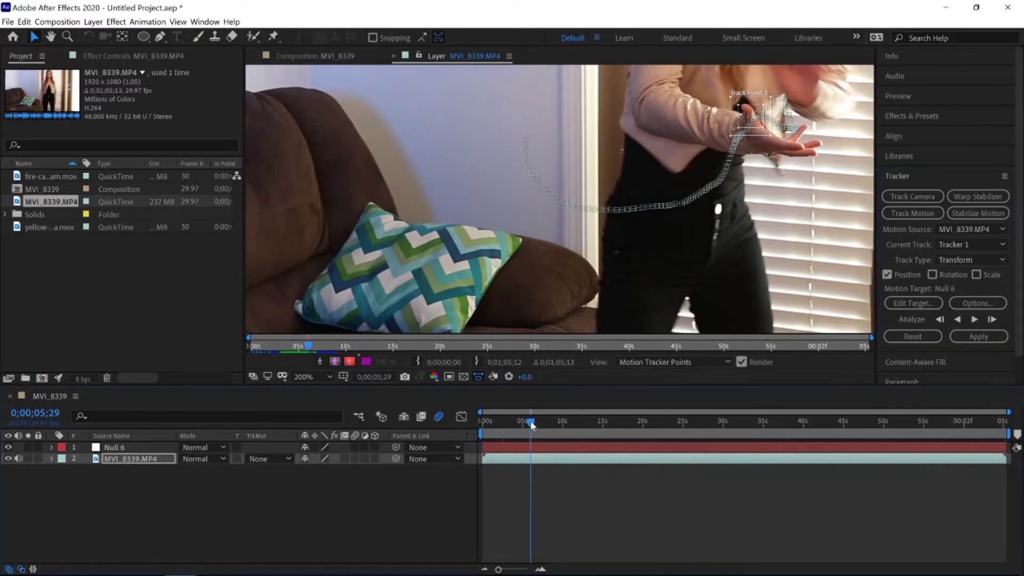
drag(532, 424, 531, 424)
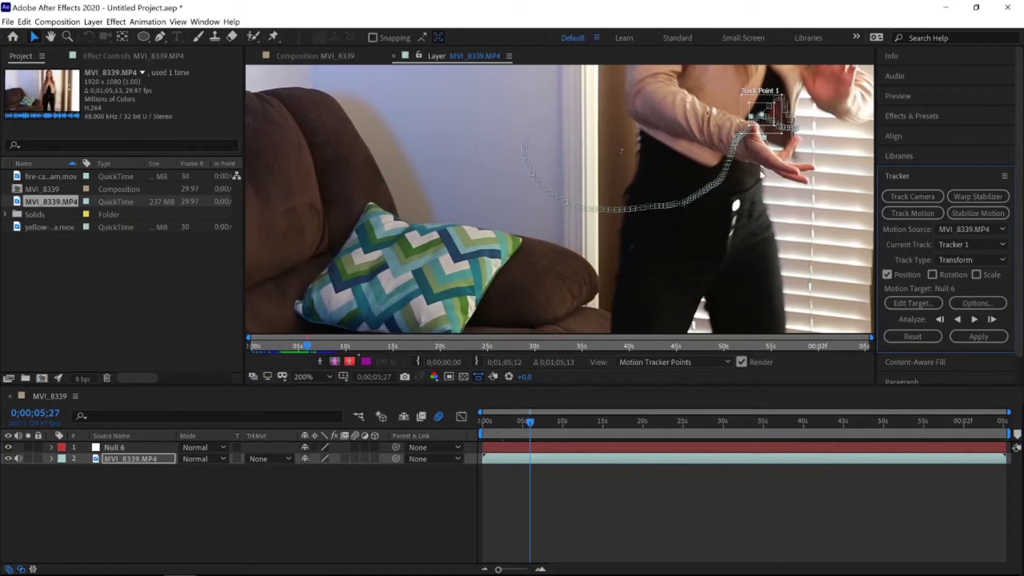
click(530, 424)
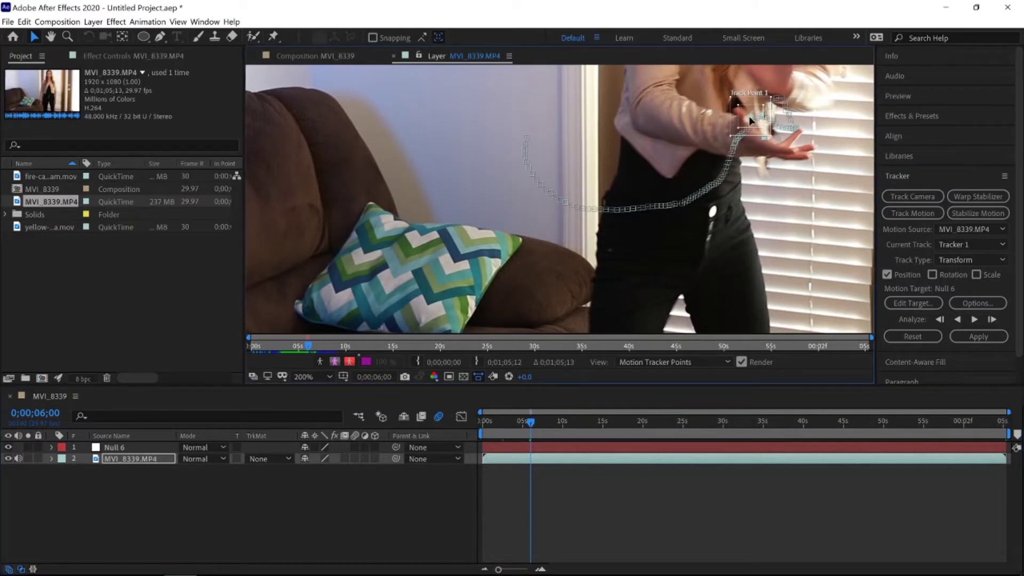
drag(756, 123, 758, 126)
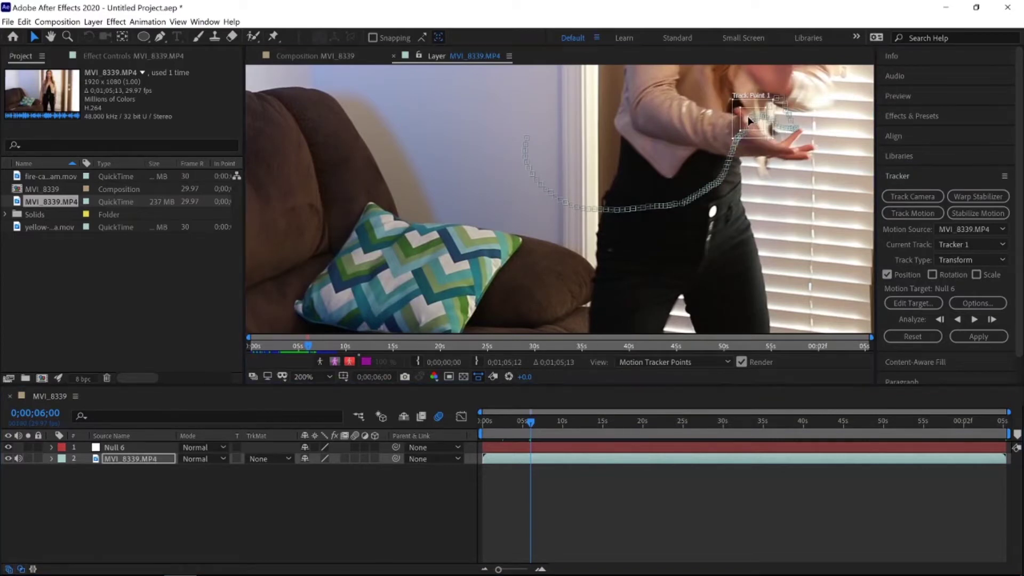
click(975, 320)
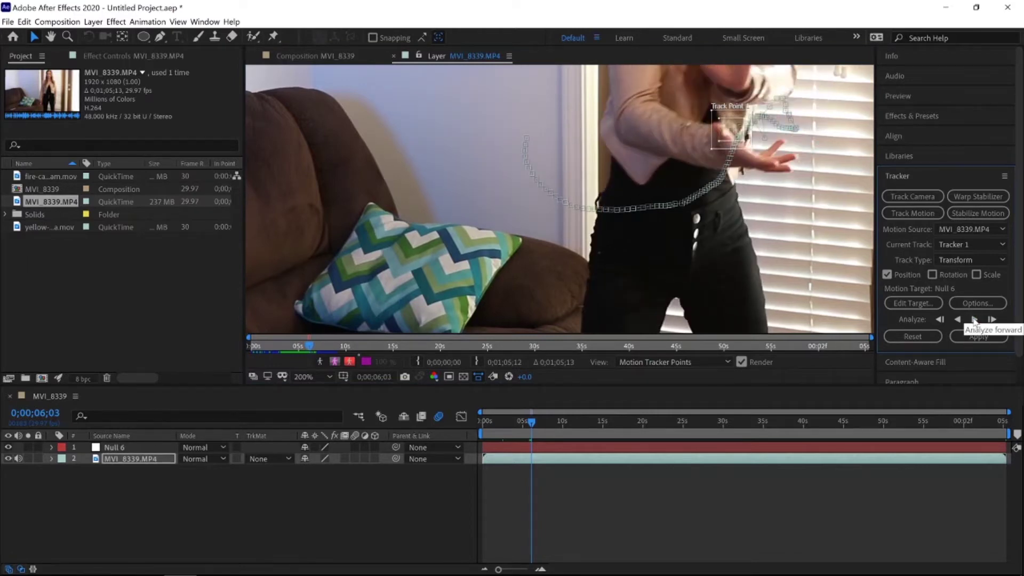
click(975, 320)
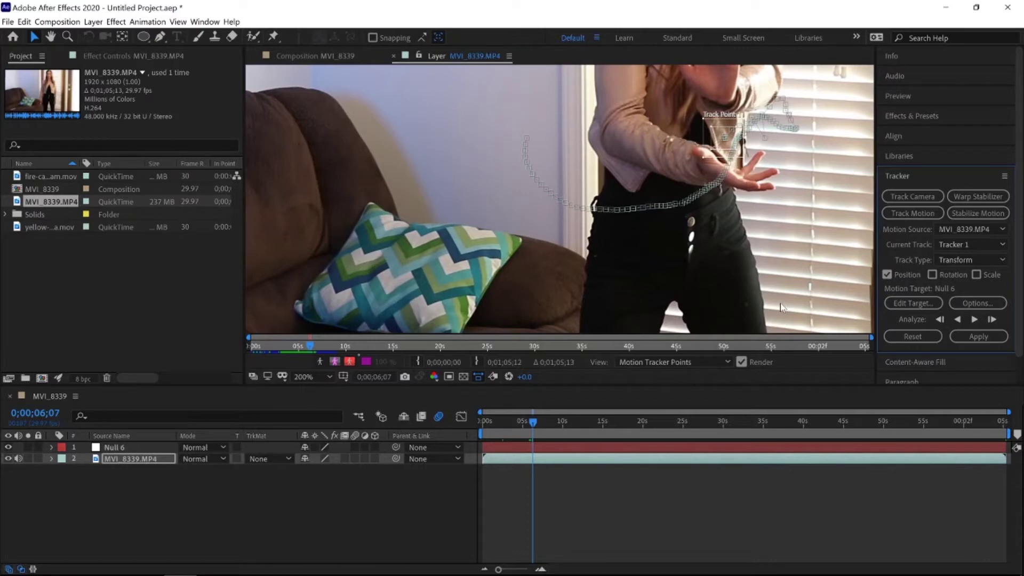
Redo the track from frame 6;03, then advance it four single frames.
key(Page_Up)
key(Page_Up)
key(Page_Up)
key(Page_Up)
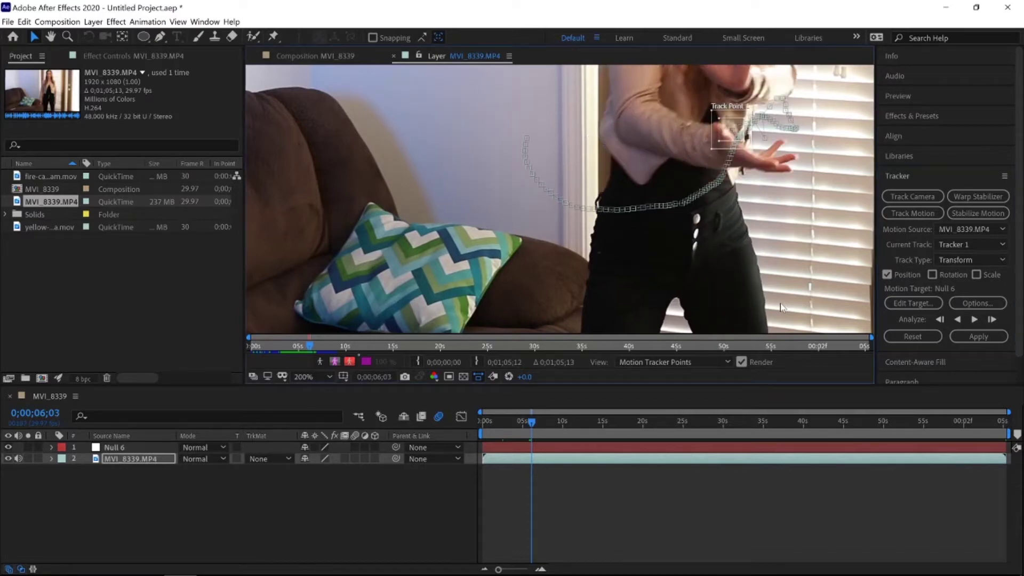
click(976, 320)
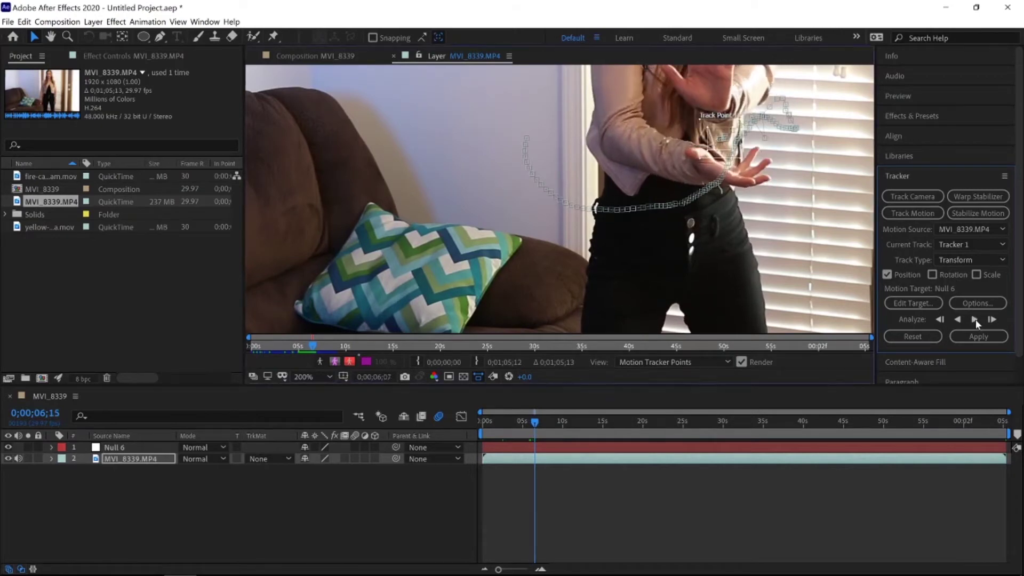
click(975, 319)
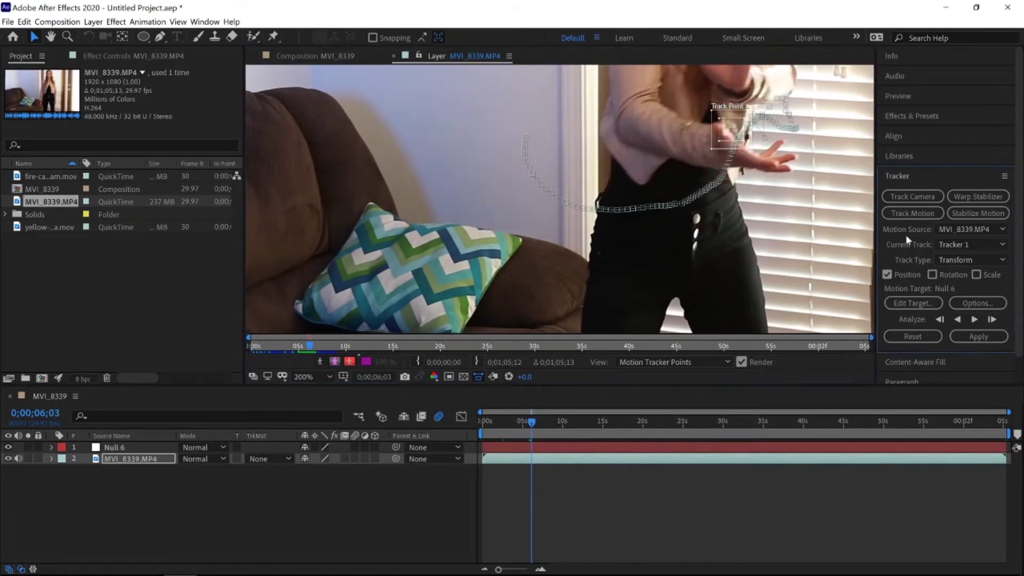
click(994, 319)
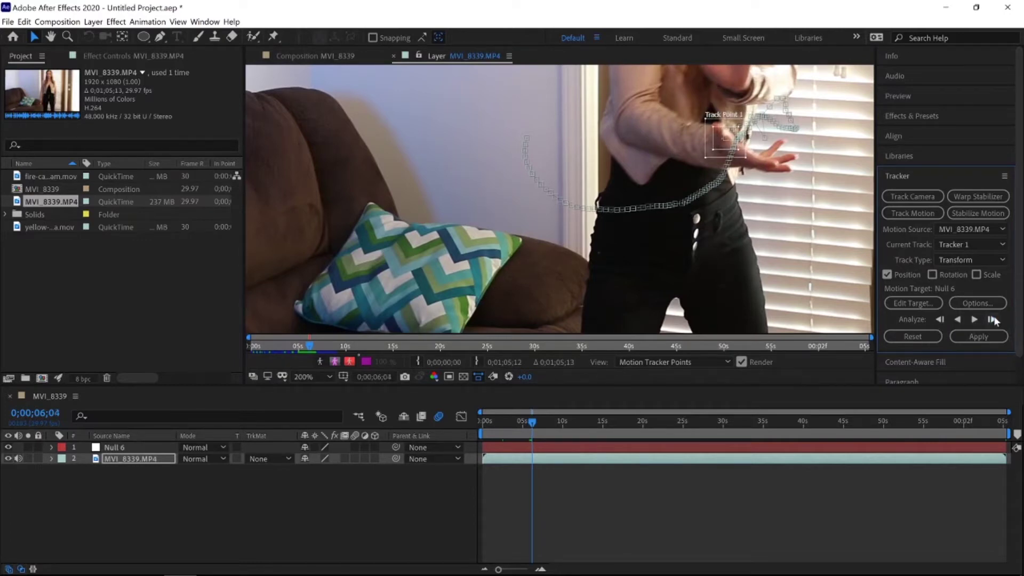
click(993, 319)
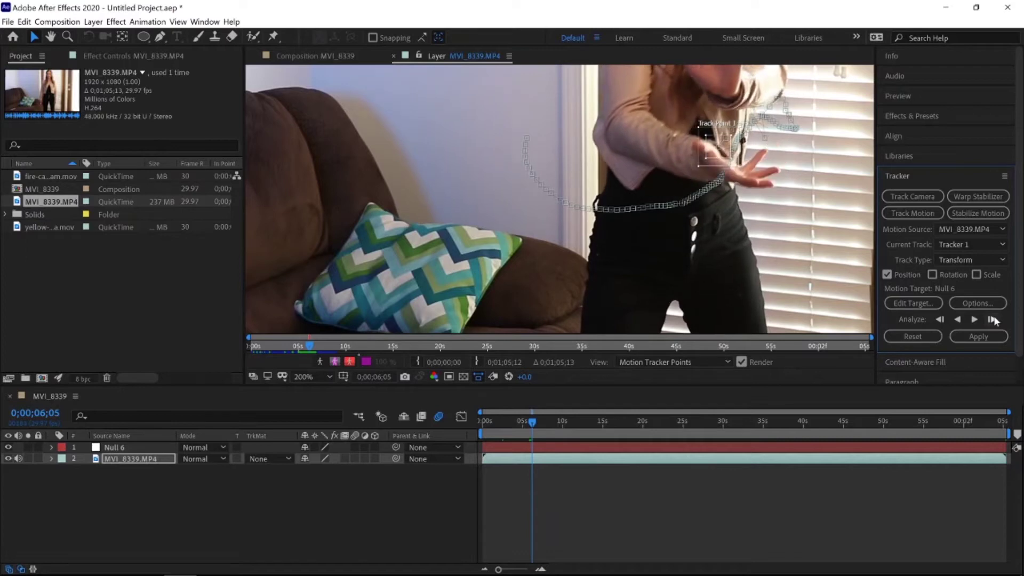
click(994, 320)
click(993, 319)
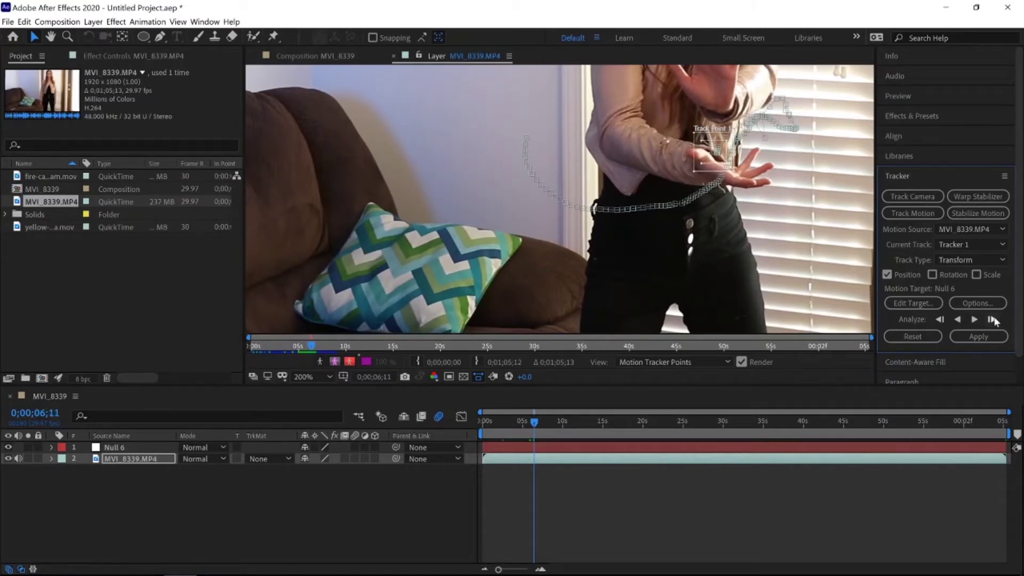
Track the hand through to 0;00;09;12 and apply the motion to Null 6 in X and Y.
click(977, 319)
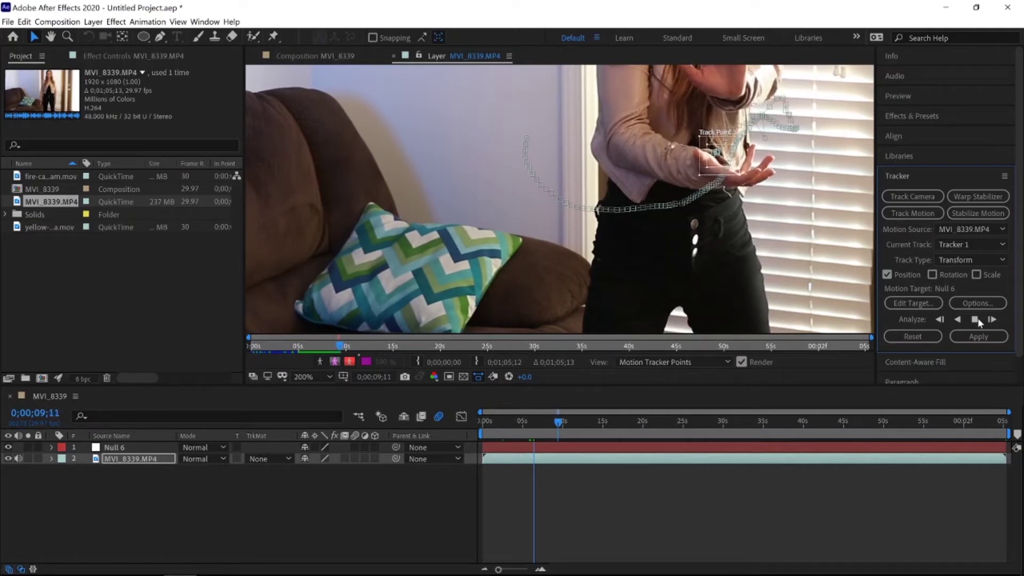
click(978, 318)
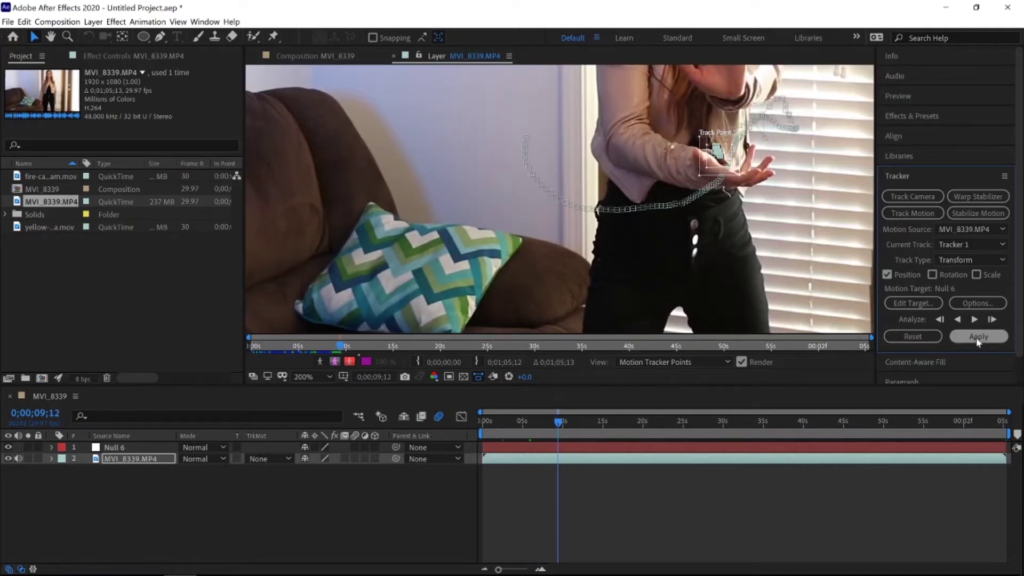
click(978, 338)
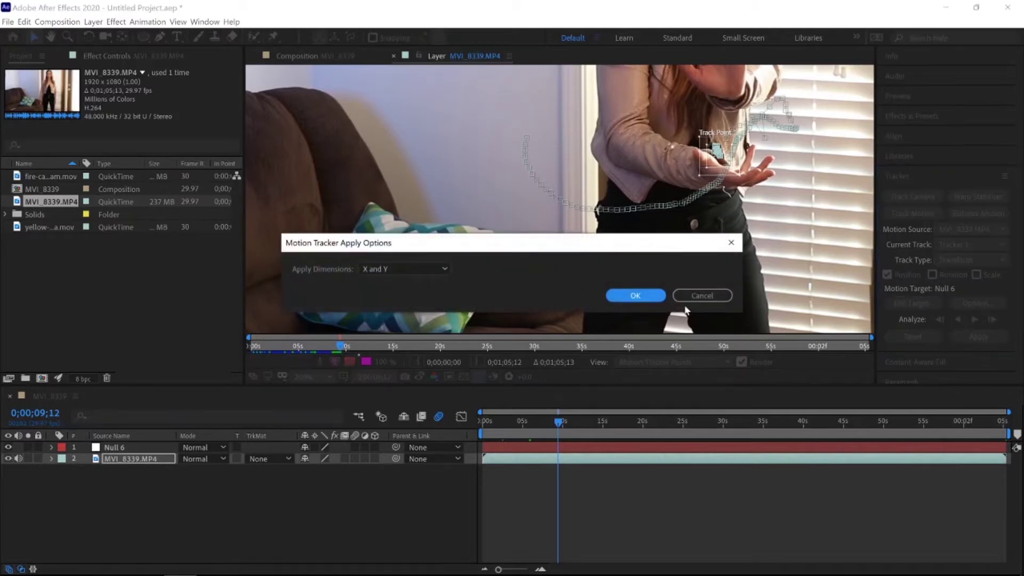
click(647, 297)
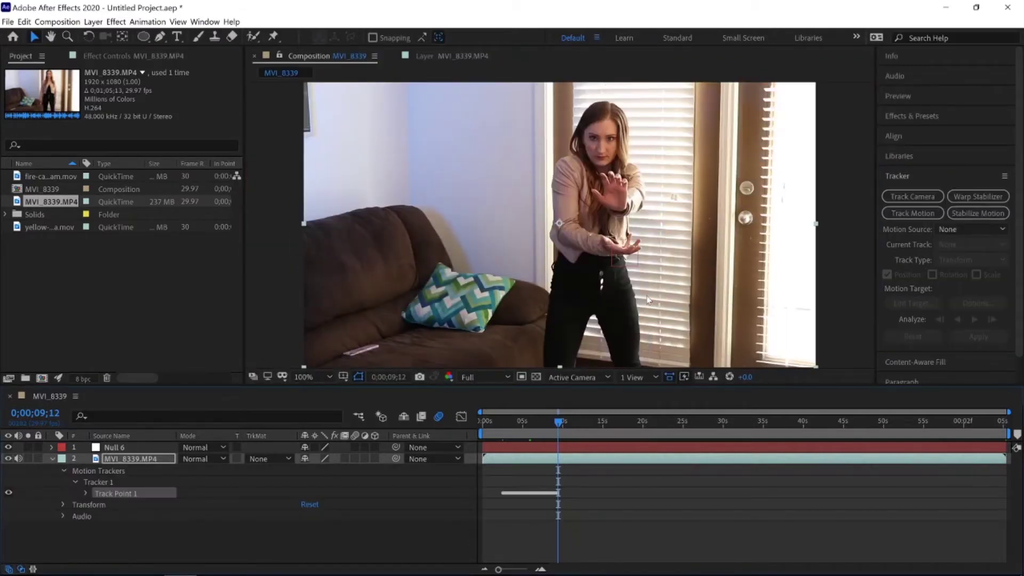
click(52, 459)
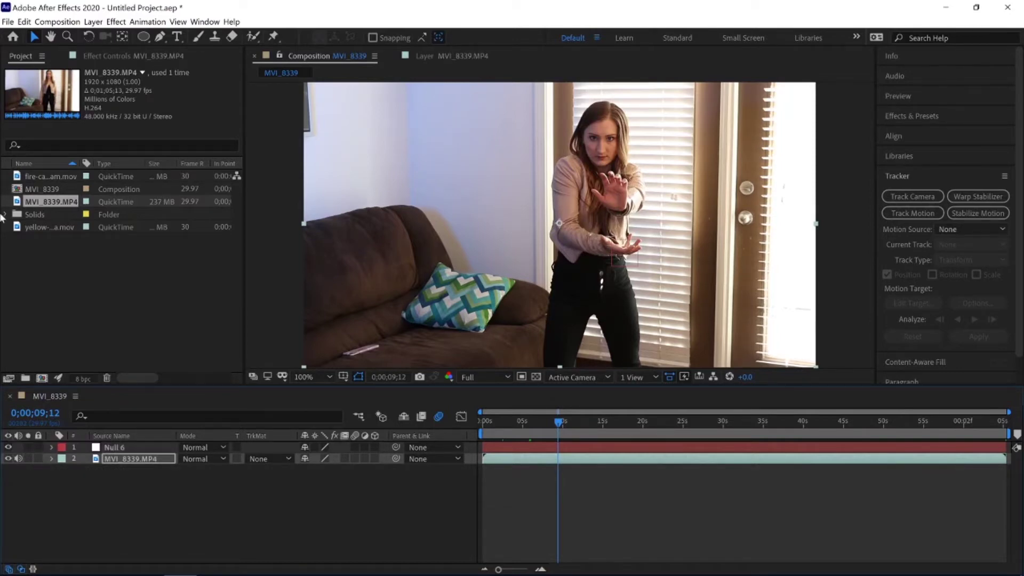
Place yellow-auraa.mov above the footage layer, starting slightly earlier, and preview at frame 3;00.
drag(37, 228, 125, 437)
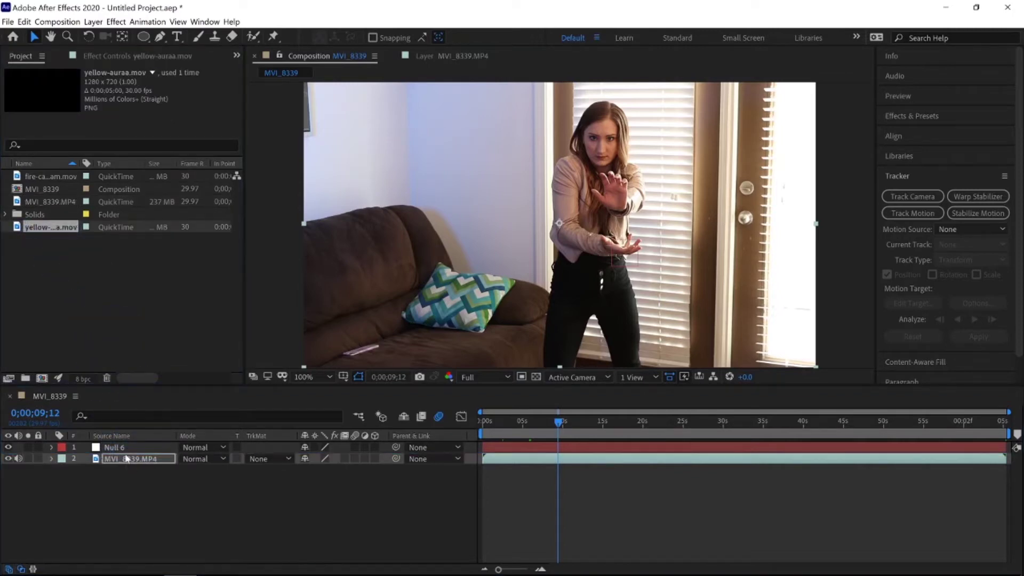
drag(125, 437, 127, 458)
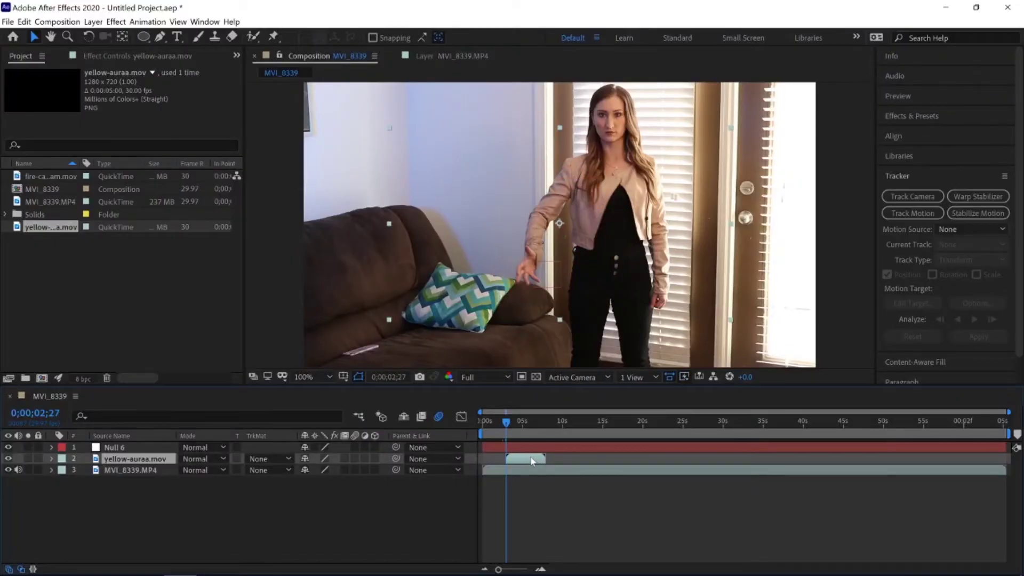
drag(507, 422, 504, 422)
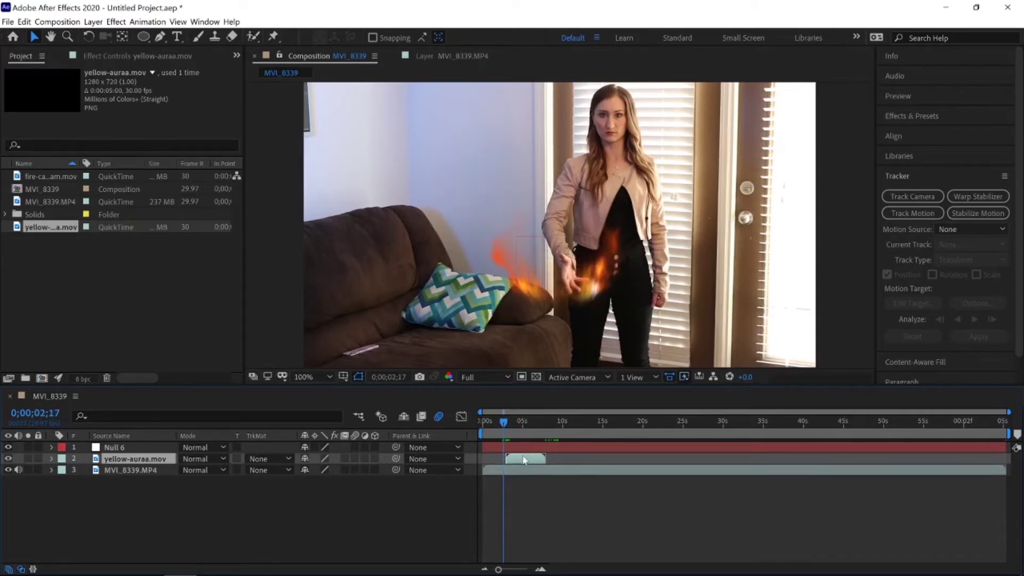
drag(524, 458, 522, 459)
drag(506, 422, 516, 422)
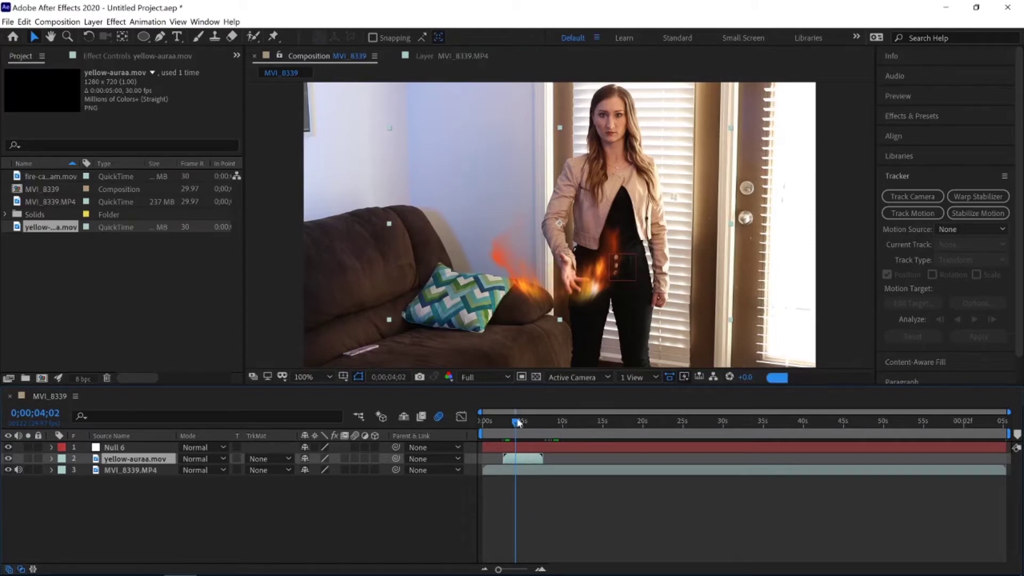
Scale the yellow-auraa layer down to 68%, checking the fit at frames 4;12 and 5;17.
drag(520, 422, 522, 422)
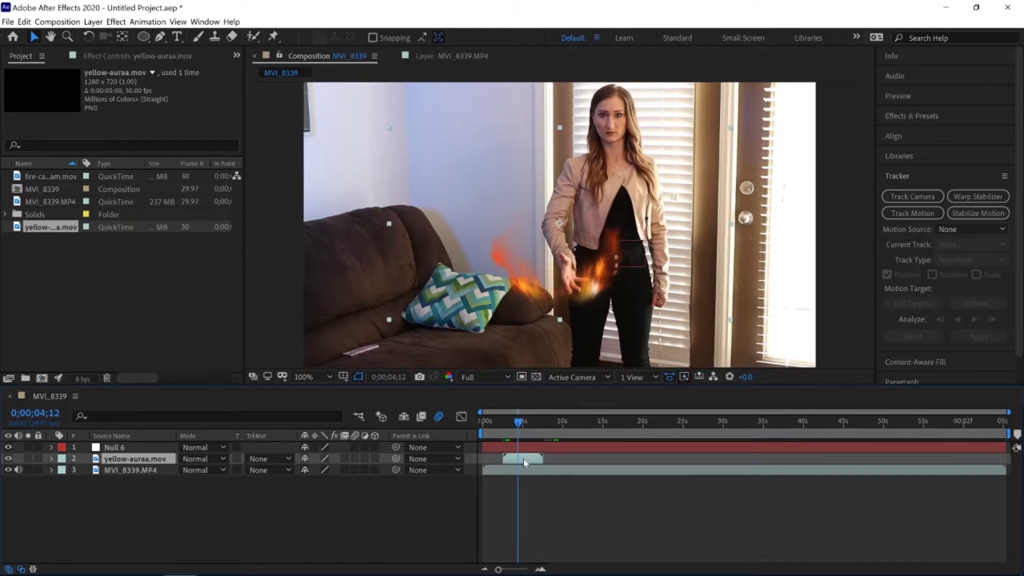
key(s)
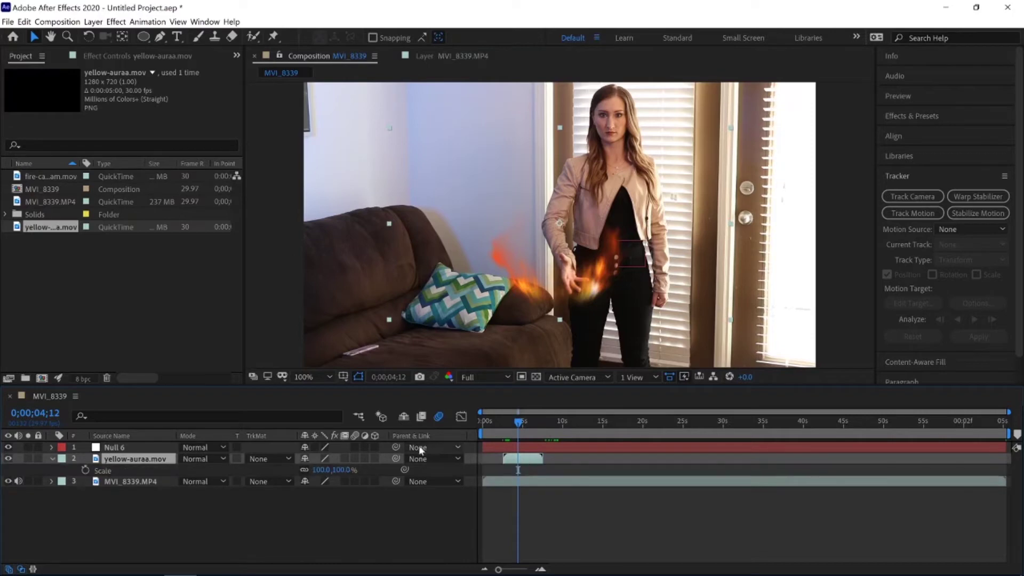
drag(337, 470, 322, 470)
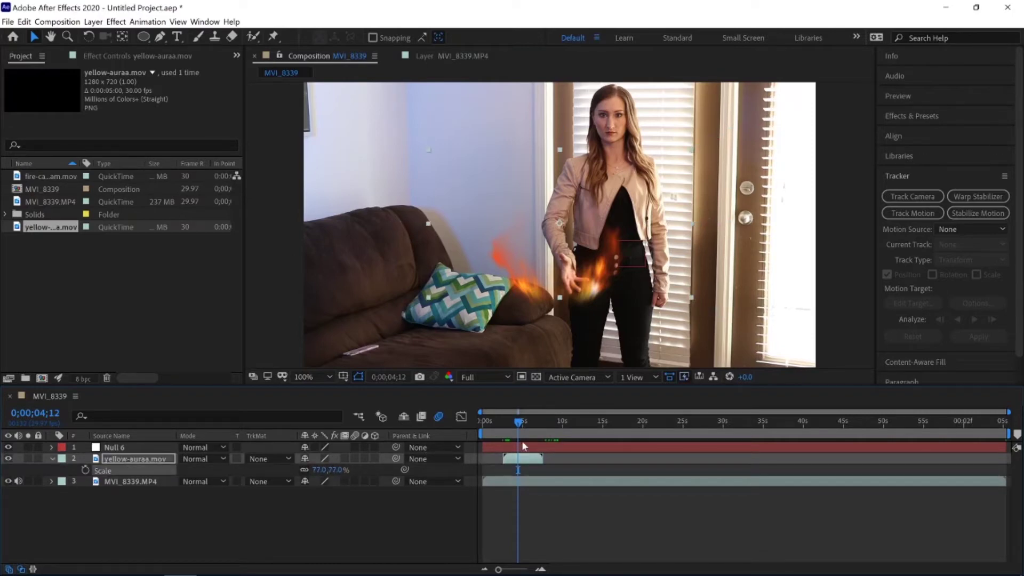
drag(519, 423, 528, 422)
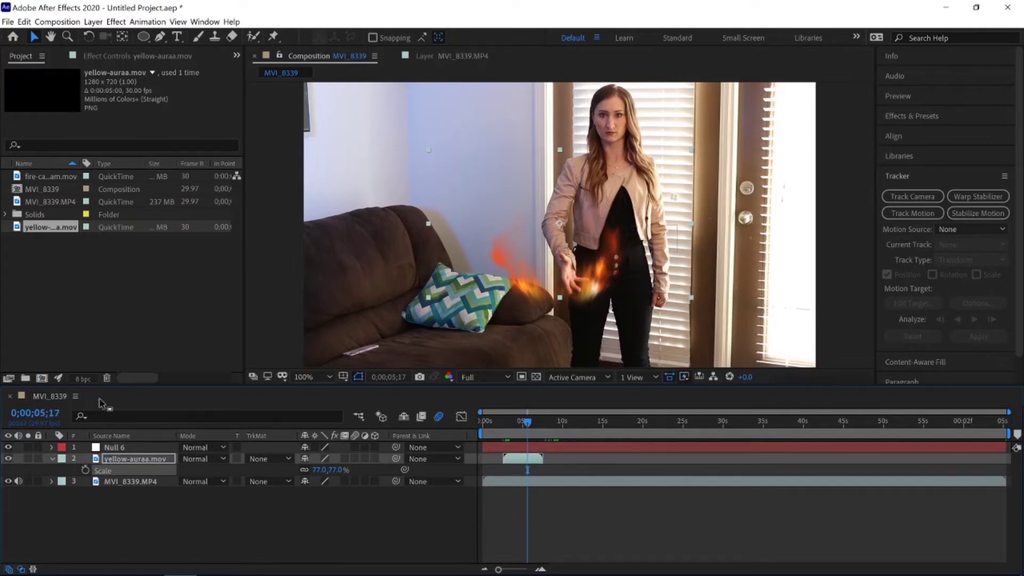
drag(340, 470, 321, 470)
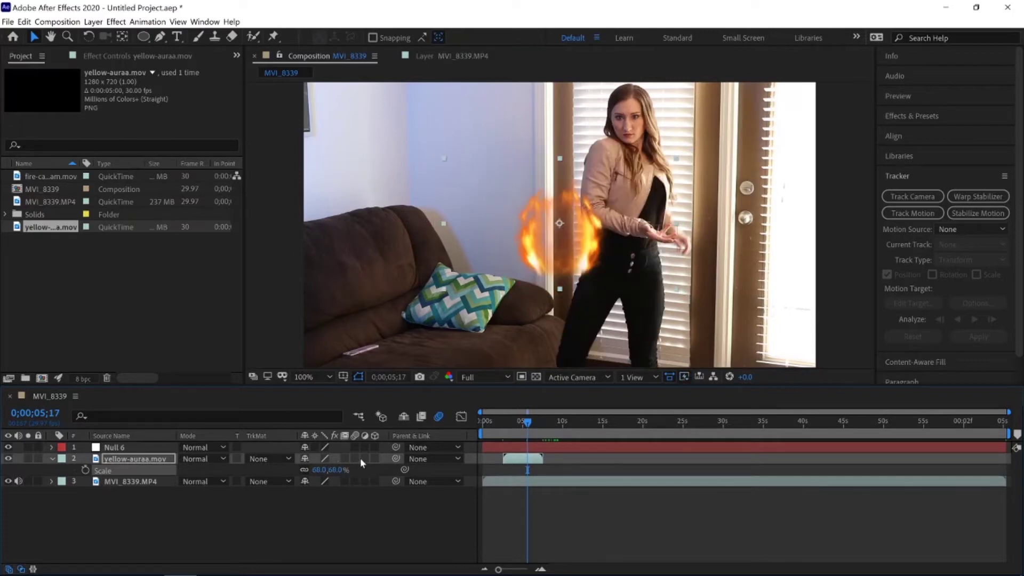
Reposition the aura onto her hands and reduce it to 55% scale.
key(p)
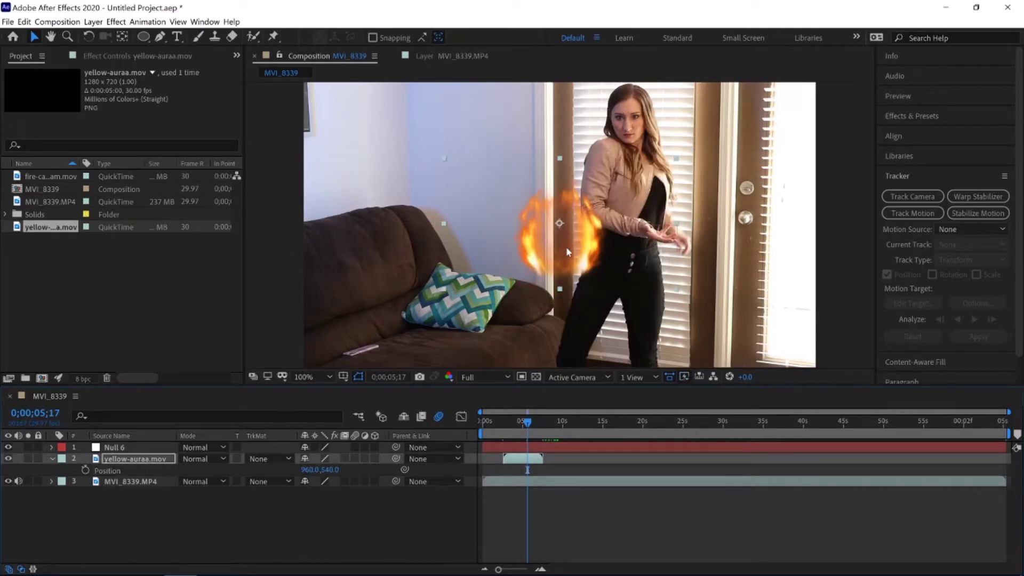
drag(588, 241, 673, 223)
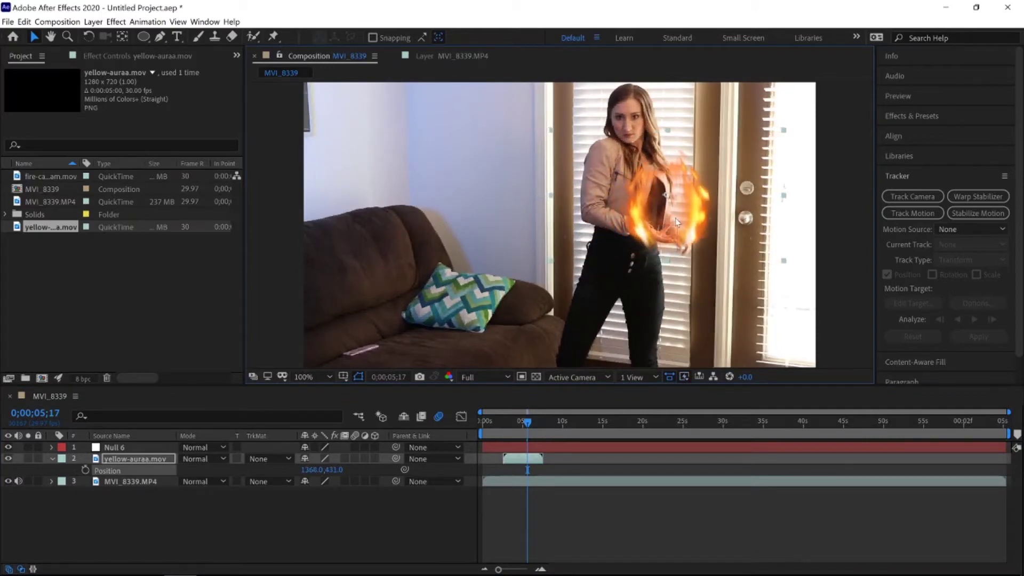
drag(674, 223, 683, 222)
key(s)
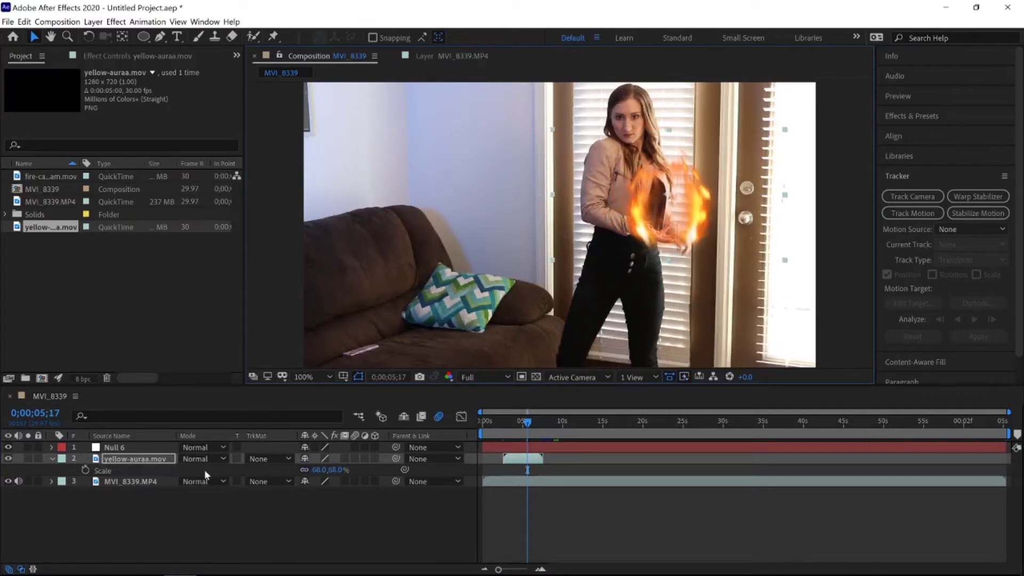
drag(333, 470, 331, 470)
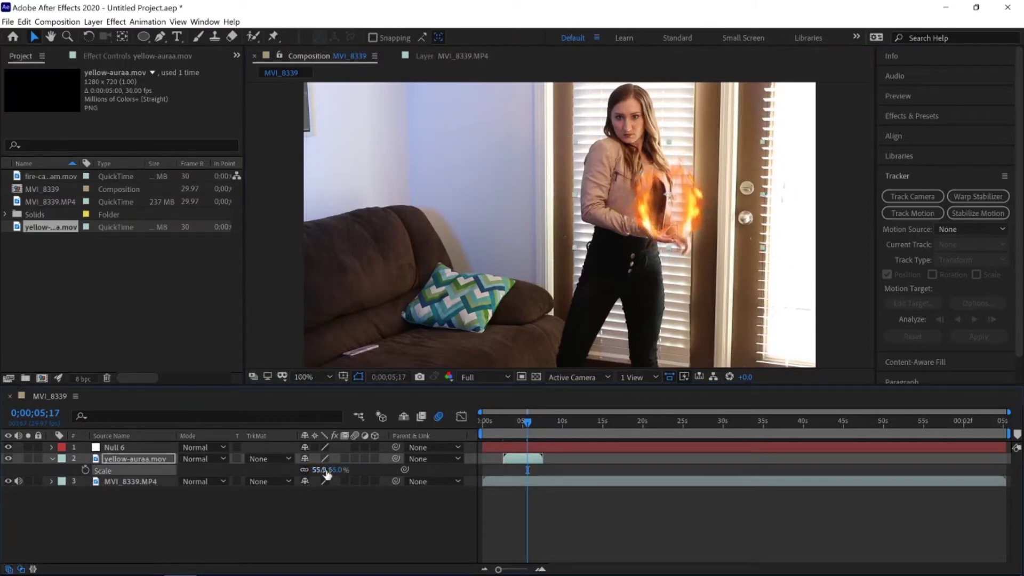
key(p)
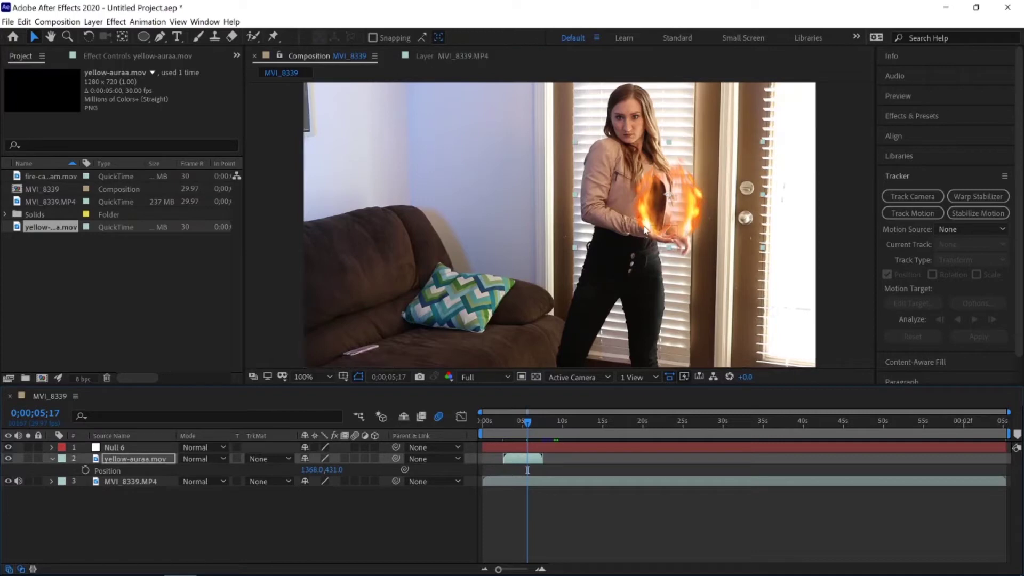
drag(644, 230, 643, 235)
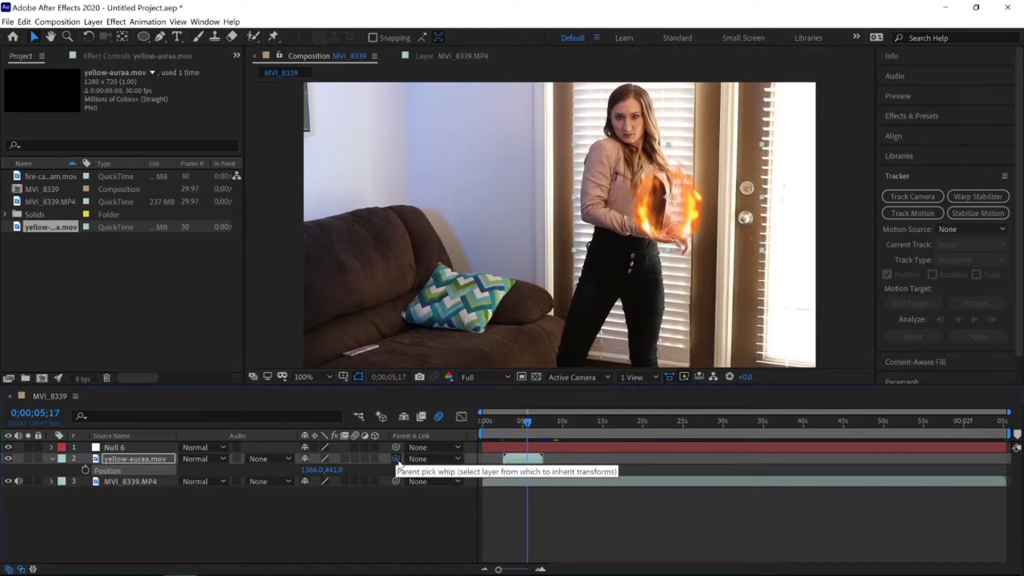
Parent the yellow-auraa layer to Null 6 and scrub back to confirm it follows the hand.
mouse_move(397, 460)
mouse_down()
mouse_move(434, 454)
mouse_move(356, 447)
mouse_up()
drag(300, 462, 152, 452)
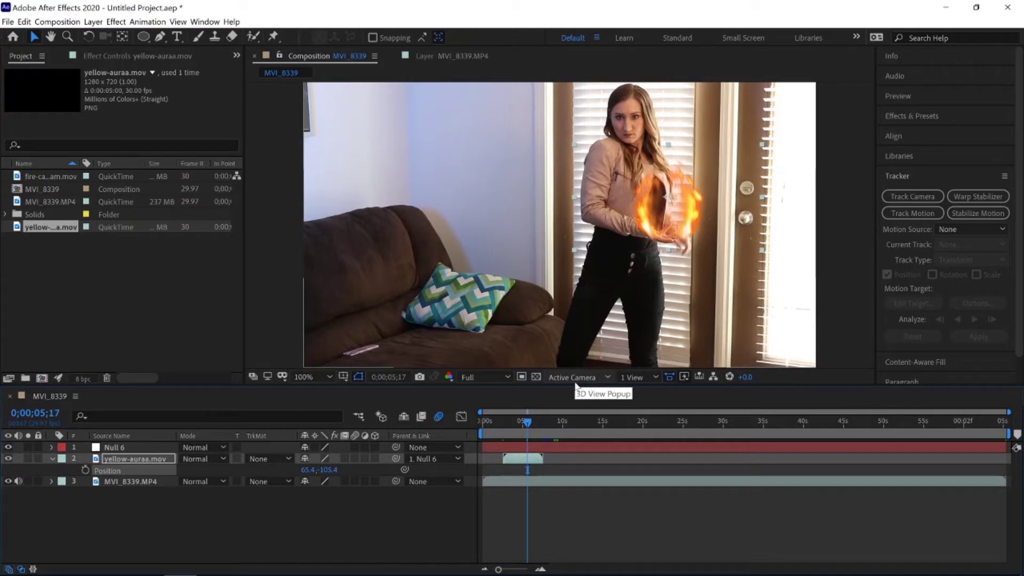
mouse_move(527, 422)
mouse_down()
mouse_move(499, 422)
mouse_move(509, 423)
mouse_up()
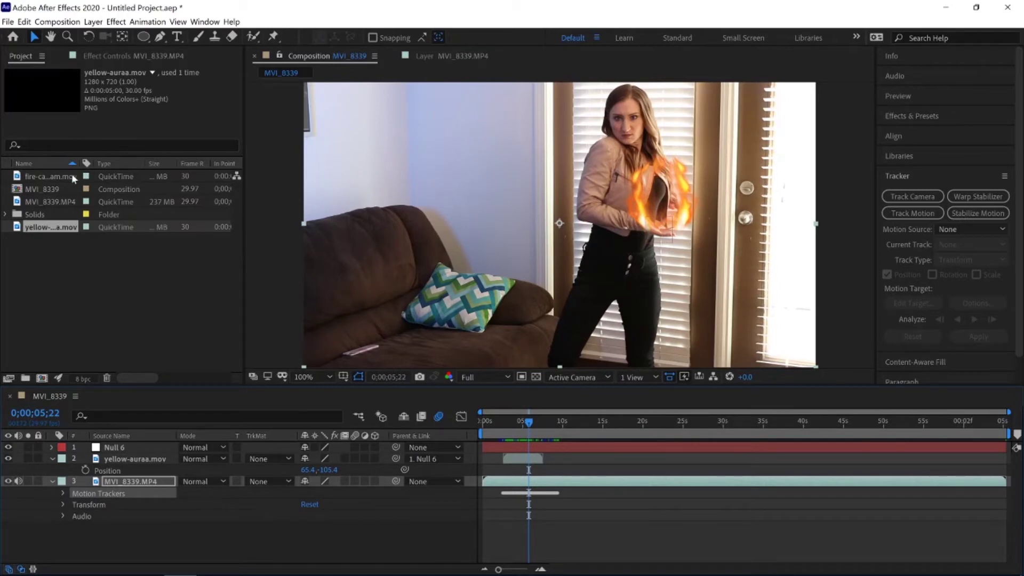
drag(73, 178, 139, 439)
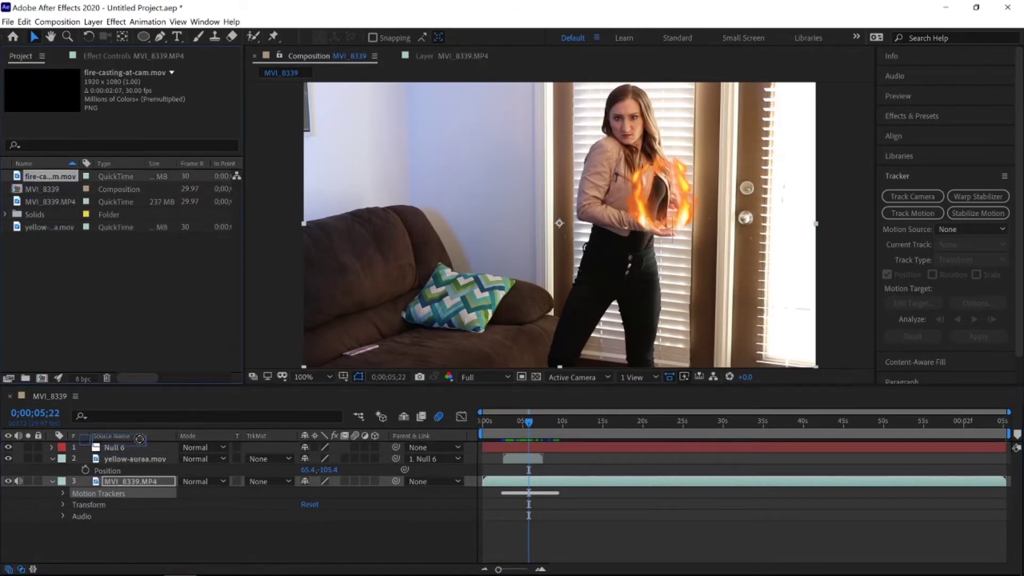
Add fire-casting-at-cam.mov as a layer, starting around 6;00 where the blast begins.
drag(139, 440, 136, 460)
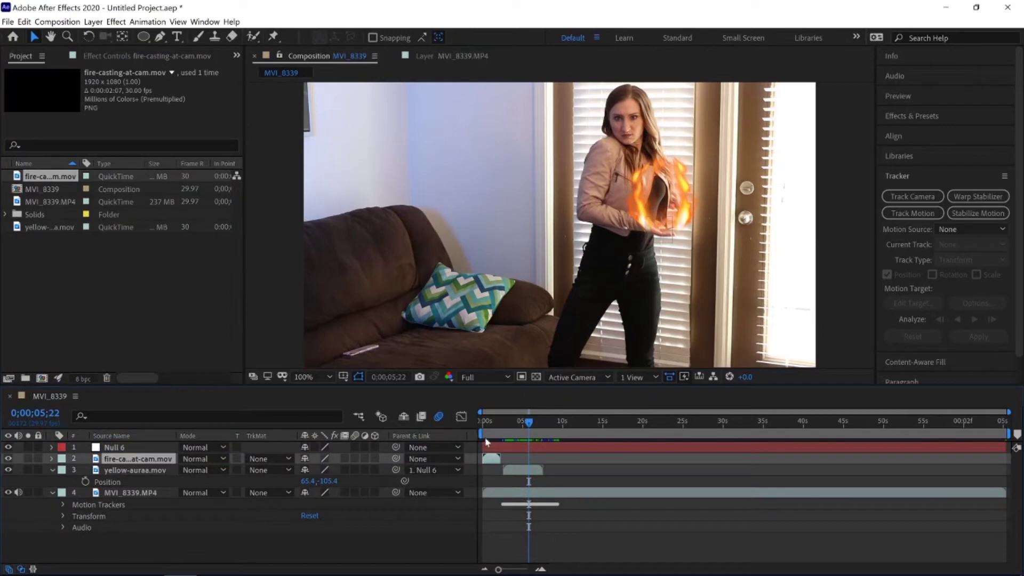
drag(525, 459, 540, 462)
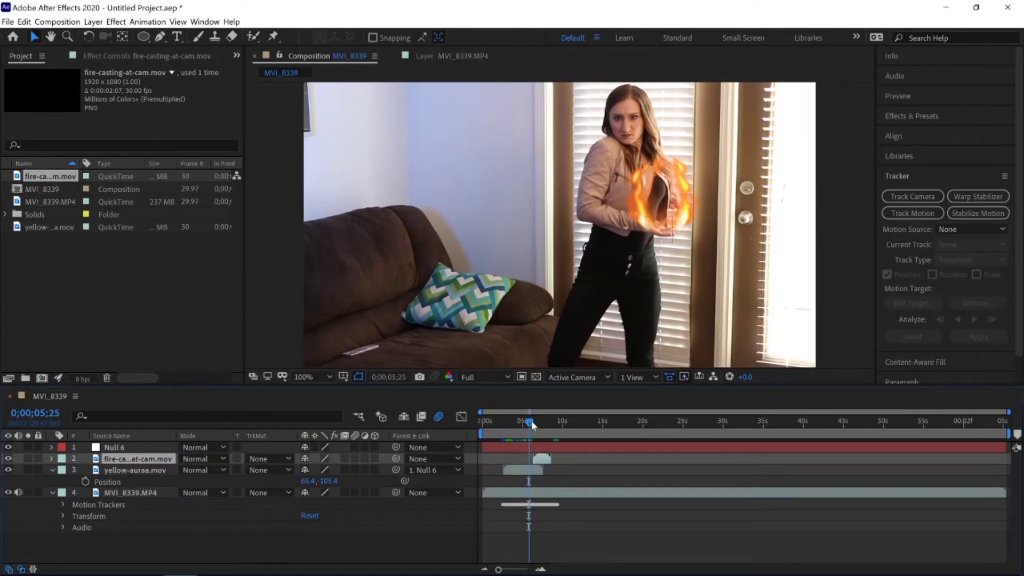
drag(530, 424, 537, 460)
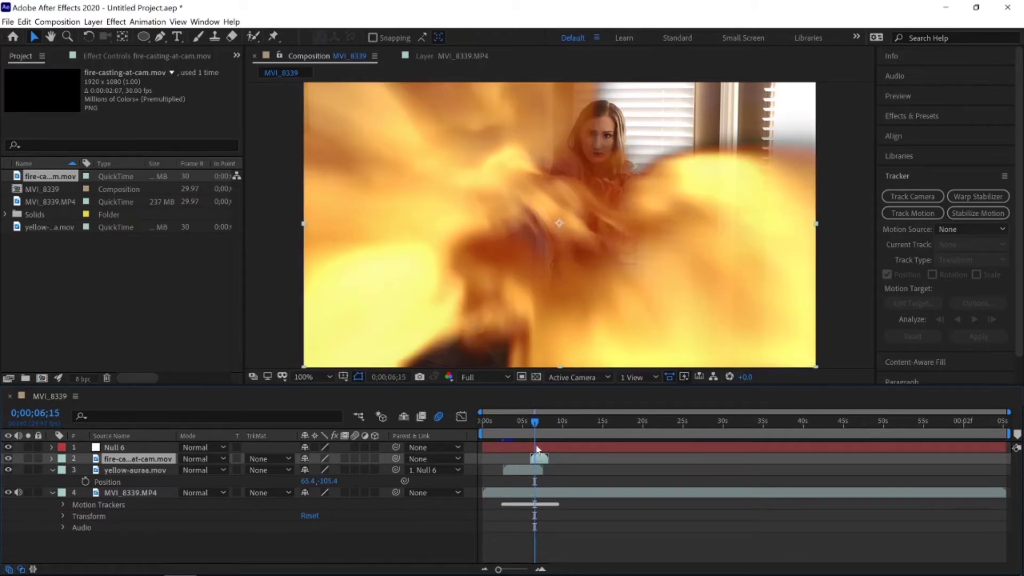
drag(534, 425, 532, 425)
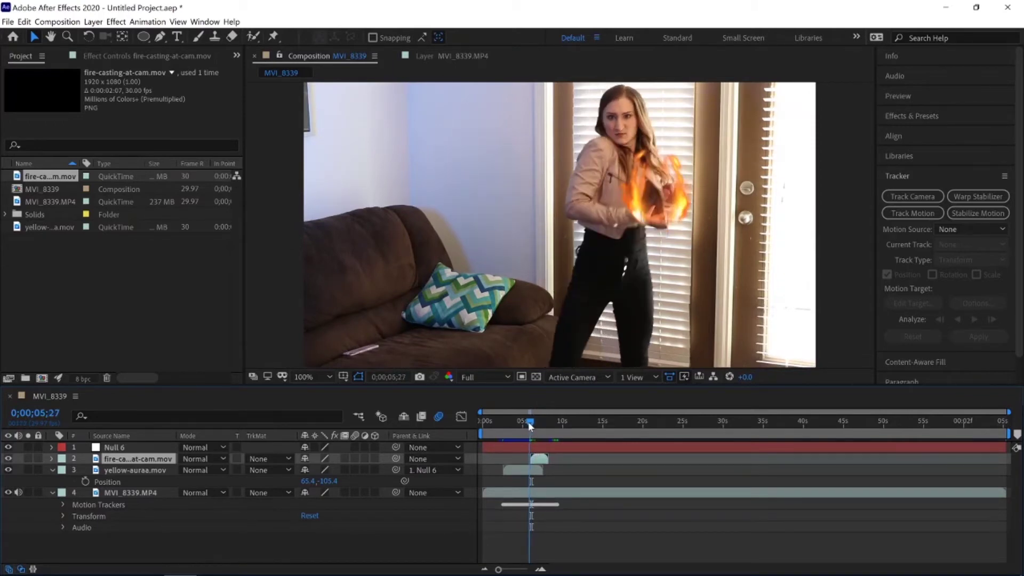
drag(528, 422, 532, 426)
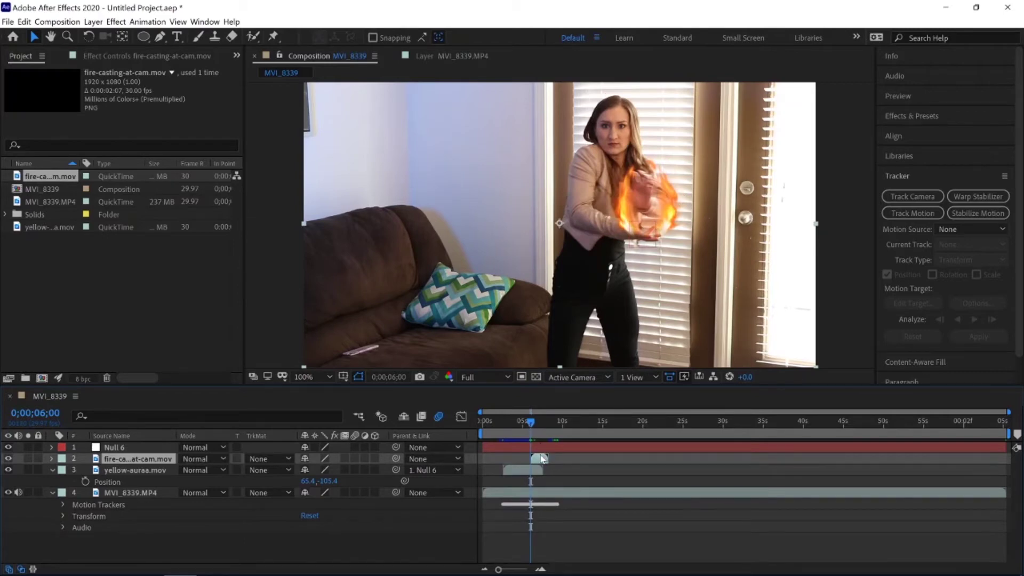
drag(544, 458, 542, 458)
Move the fire-casting layer's position onto the woman's hands.
key(p)
click(568, 229)
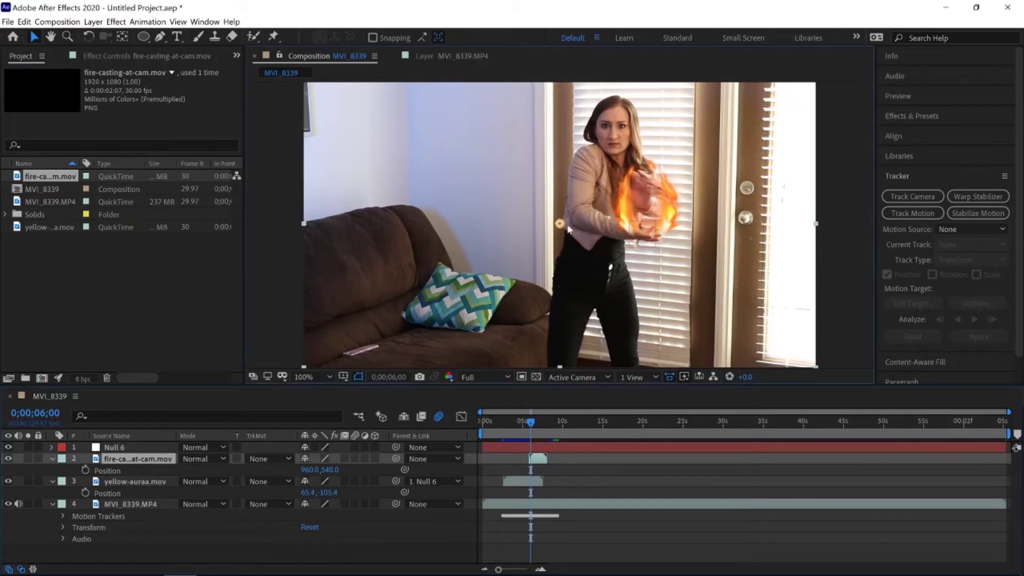
drag(568, 229, 645, 213)
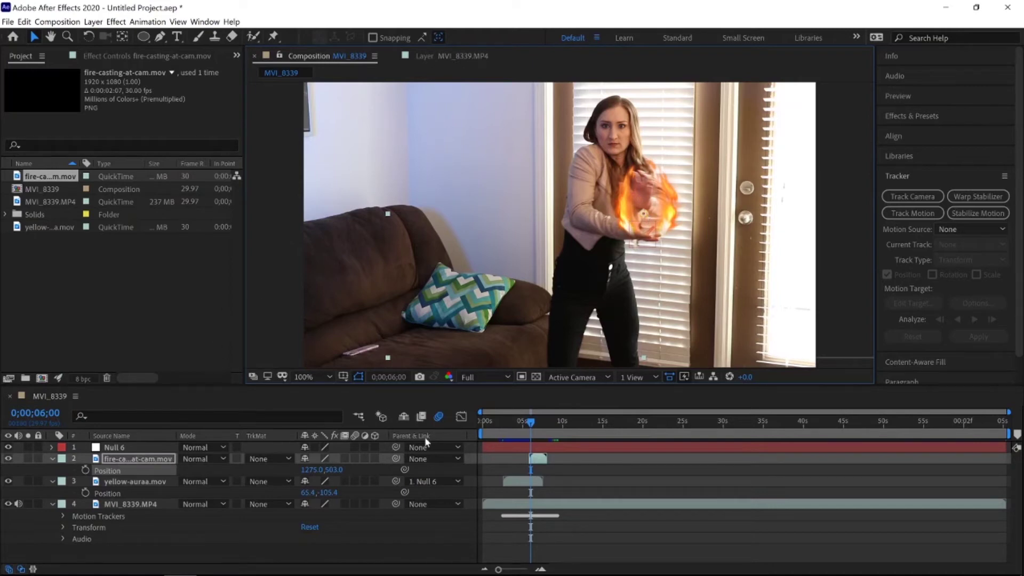
Scale the fire blast up to 137% and parent it to Null 6.
click(538, 423)
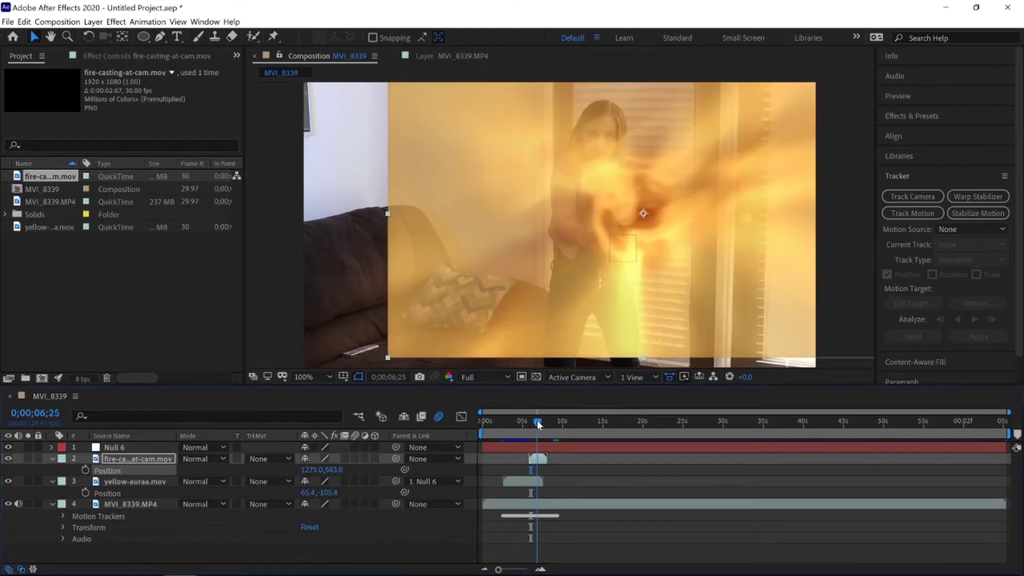
drag(539, 424, 536, 423)
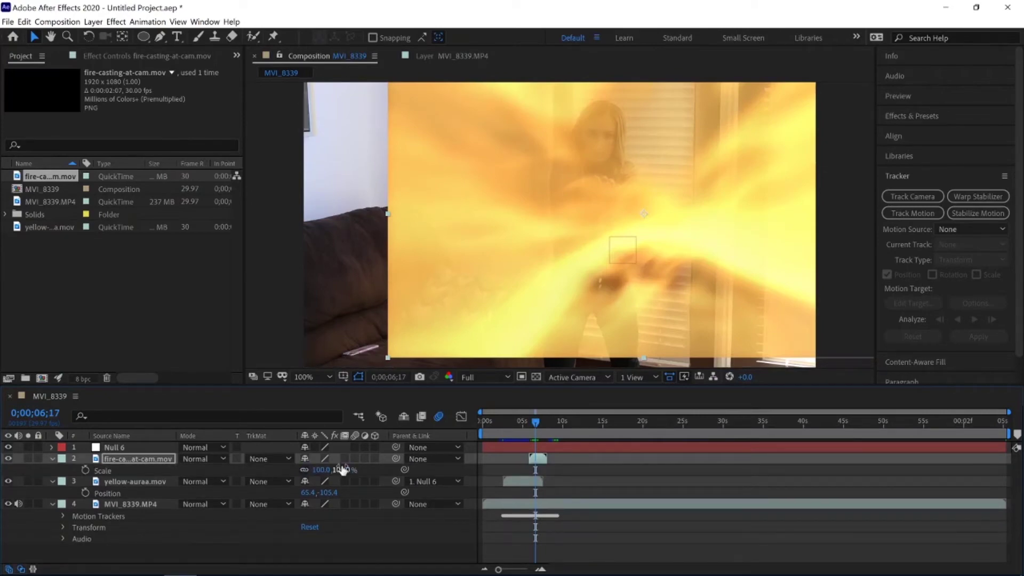
drag(340, 470, 363, 468)
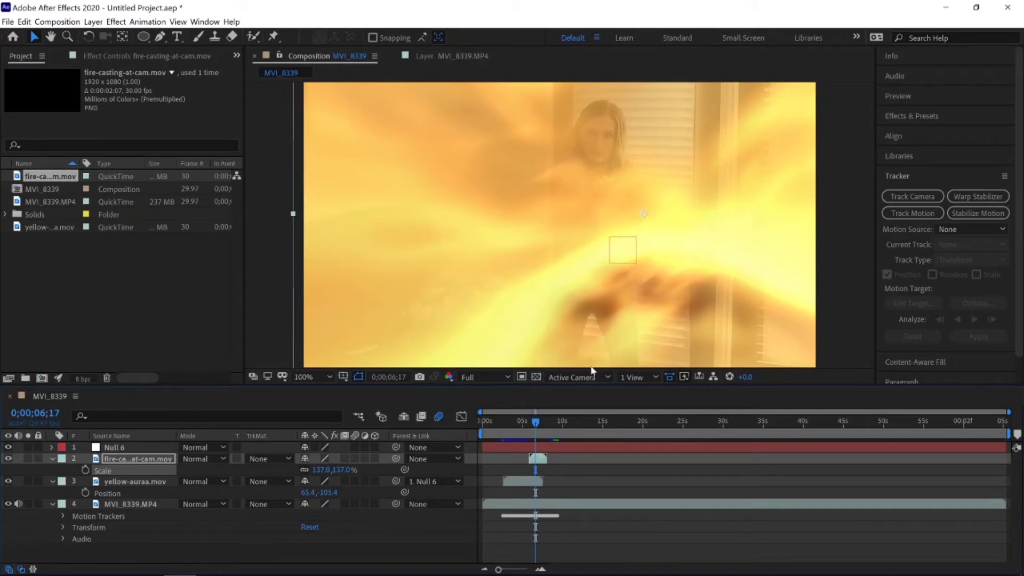
drag(538, 423, 535, 423)
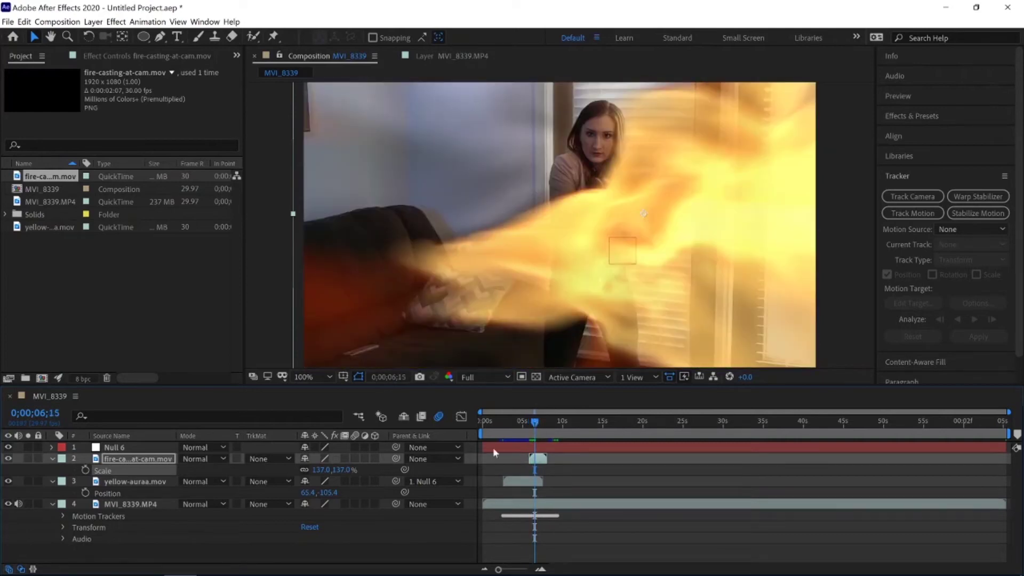
drag(395, 458, 162, 447)
Shift the fire blast's position down-left so it sits on her hands.
drag(534, 424, 529, 423)
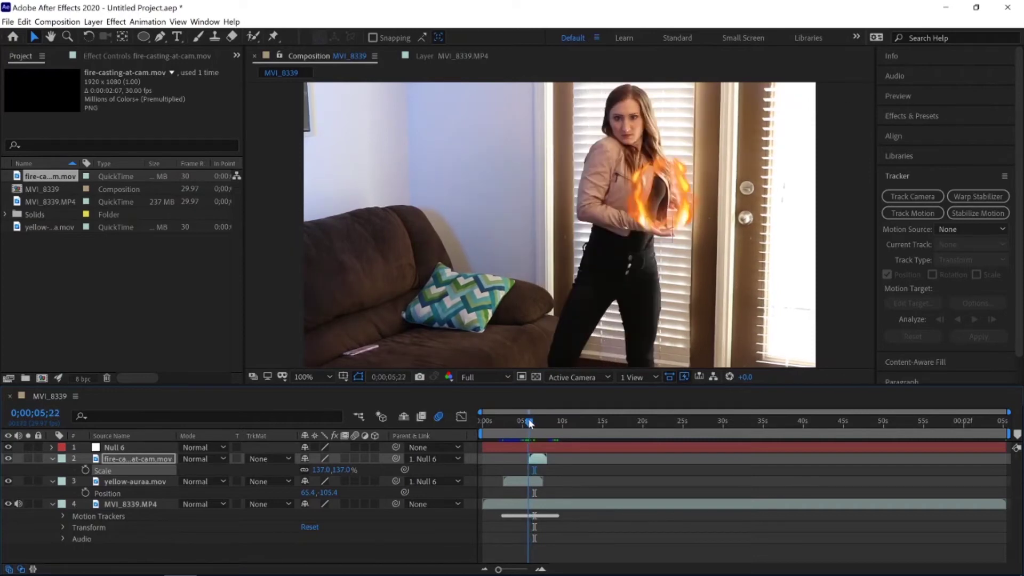
drag(530, 423, 531, 423)
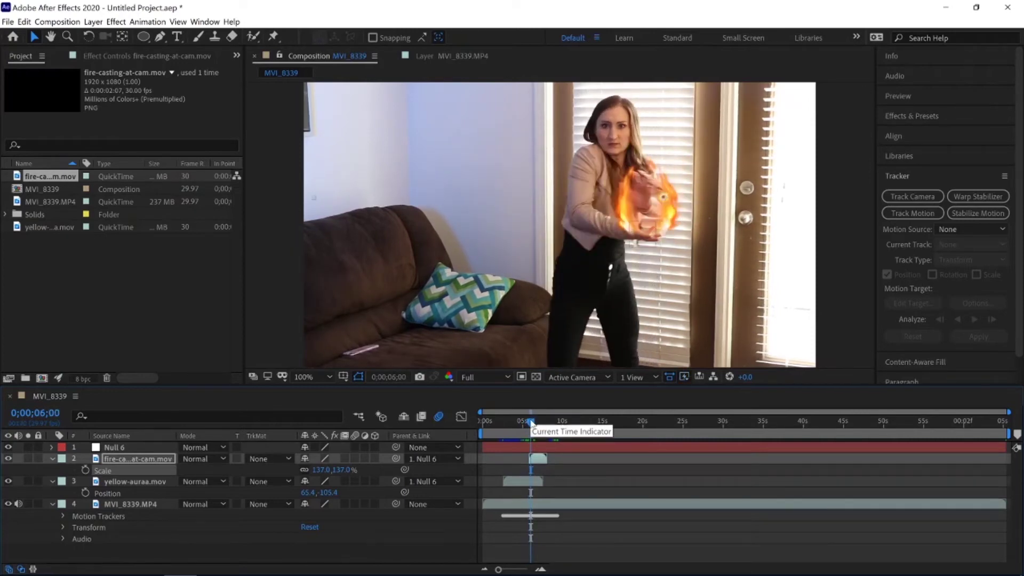
key(p)
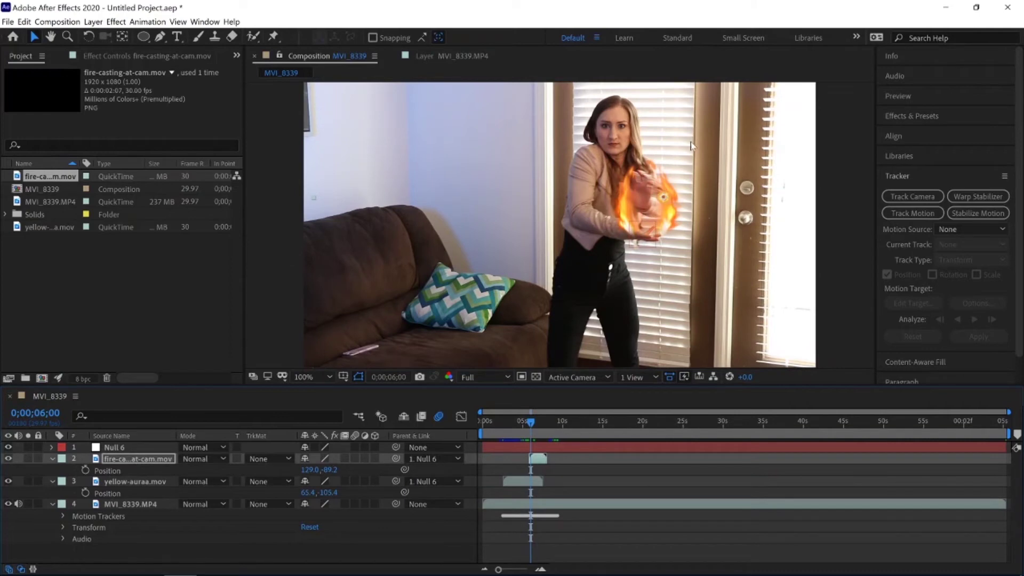
drag(681, 196, 663, 208)
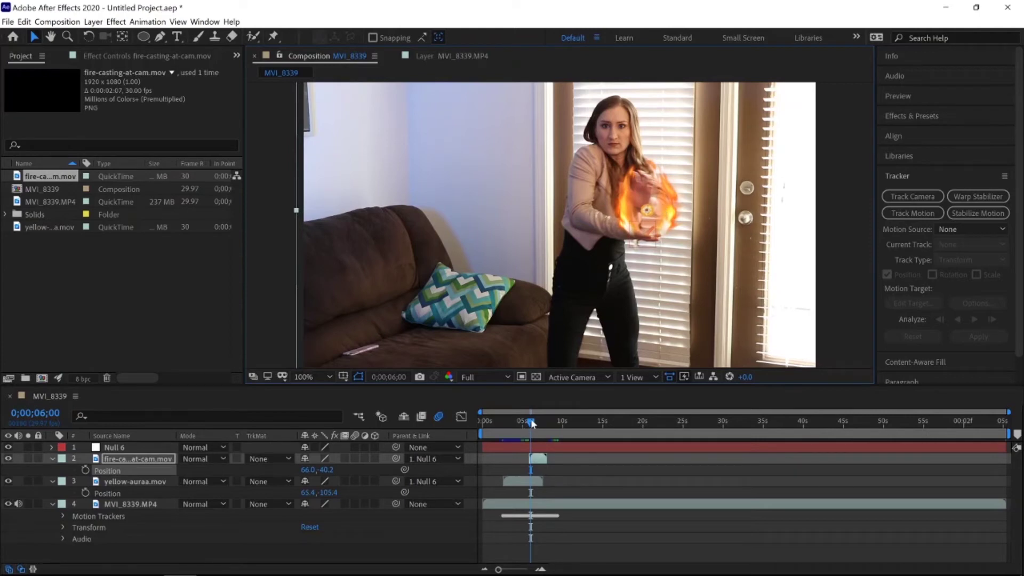
drag(532, 423, 538, 425)
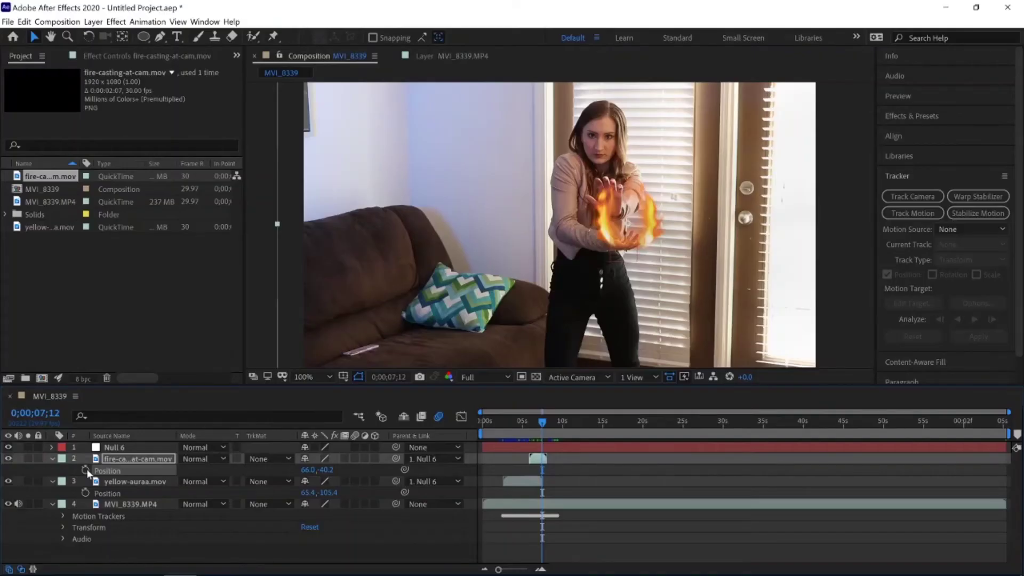
click(143, 482)
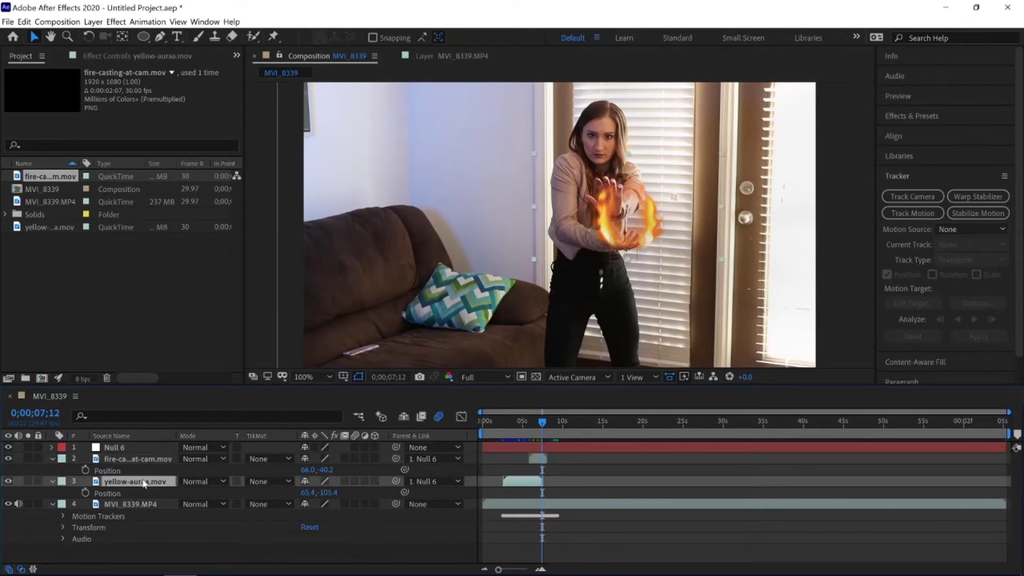
key(ctrl+d)
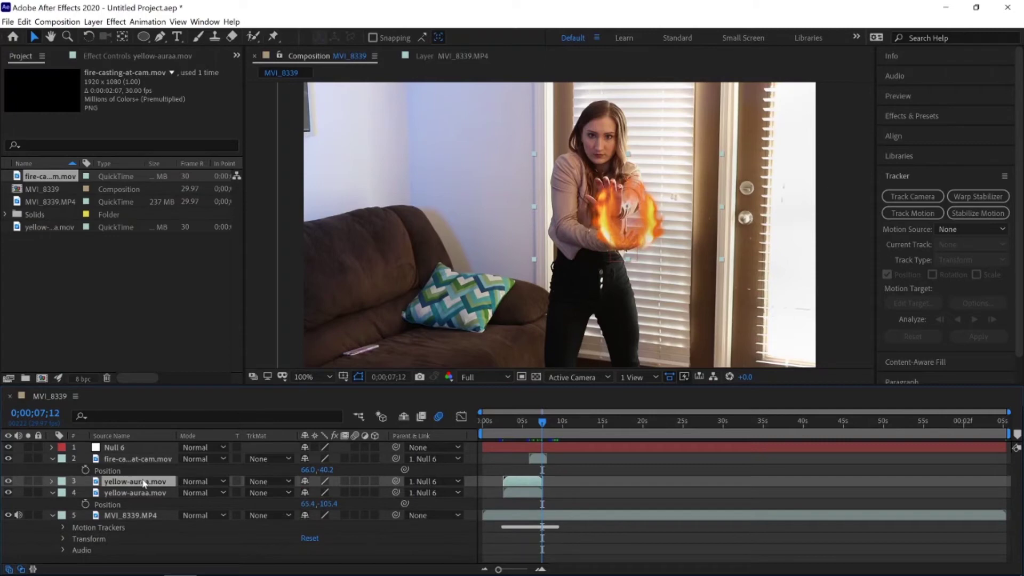
key(ctrl+d)
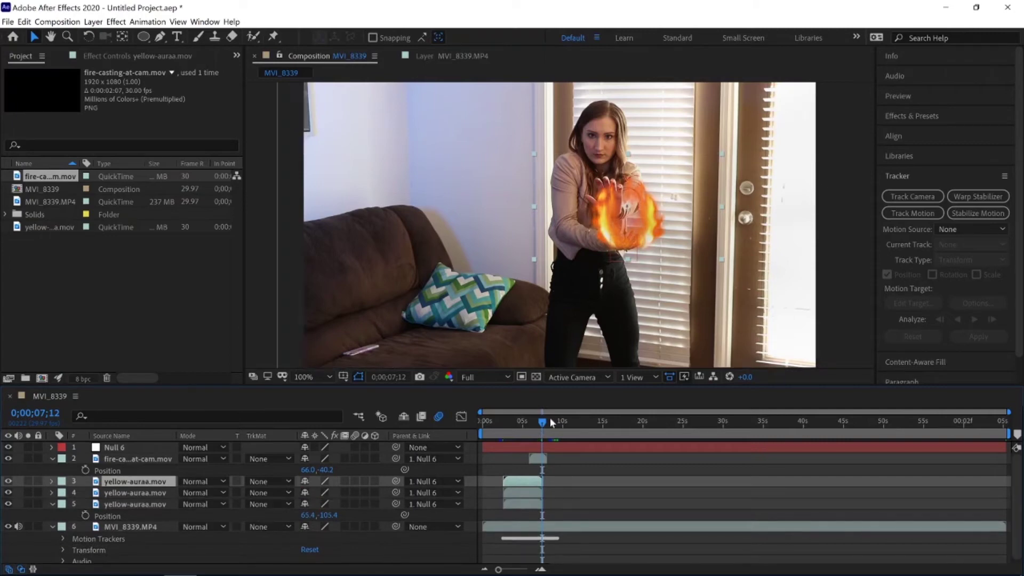
drag(528, 423, 513, 424)
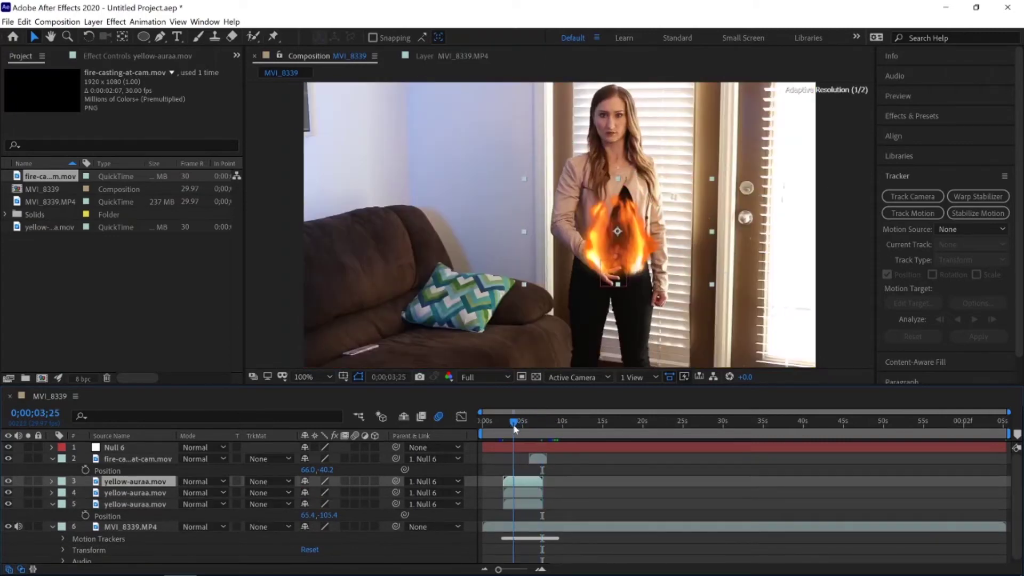
drag(514, 424, 511, 426)
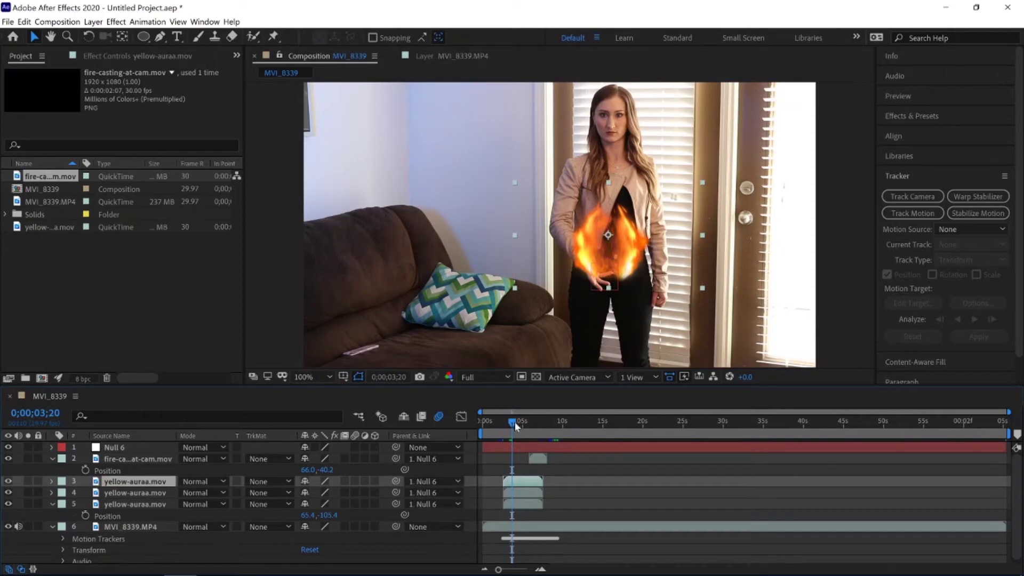
drag(514, 421, 517, 423)
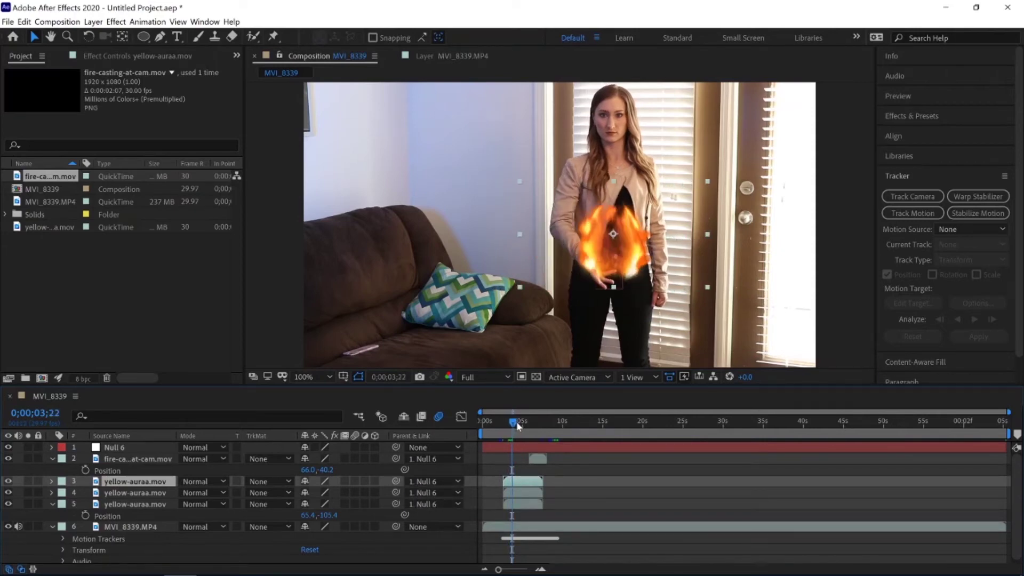
drag(517, 423, 509, 420)
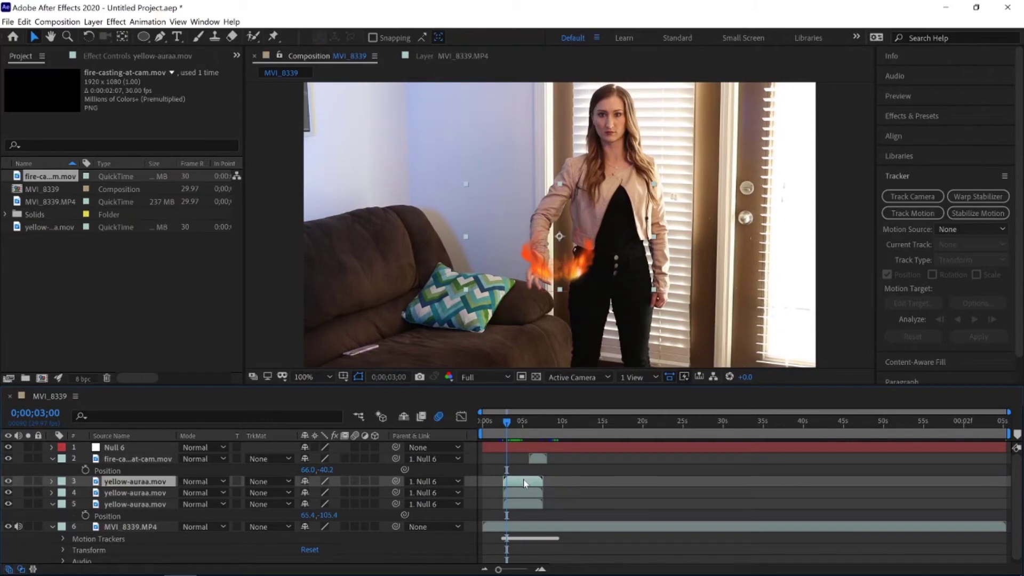
Keyframe the aura's position at 3;00, sliding it left over the couch.
key(p)
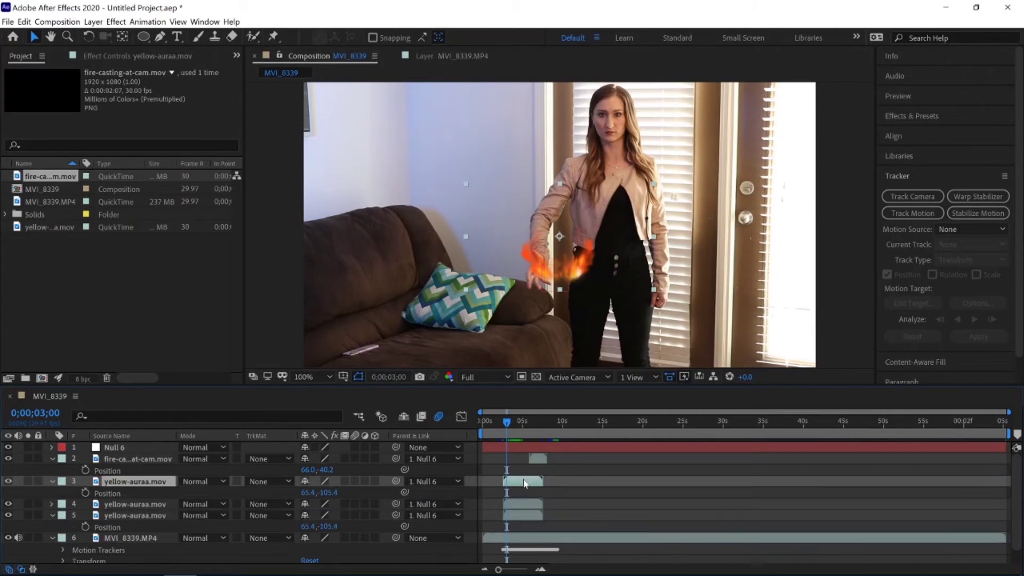
click(85, 492)
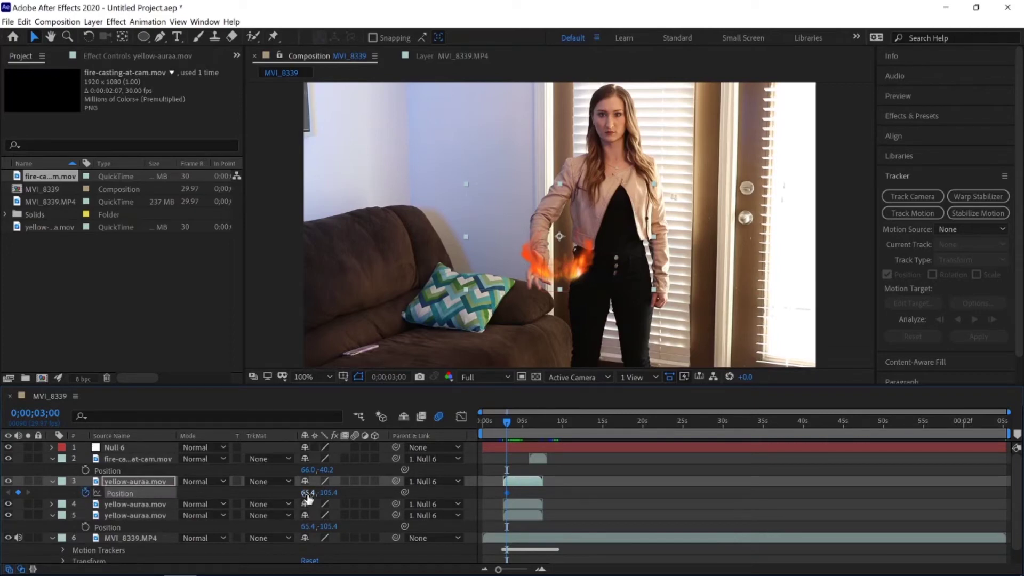
drag(308, 498, 111, 505)
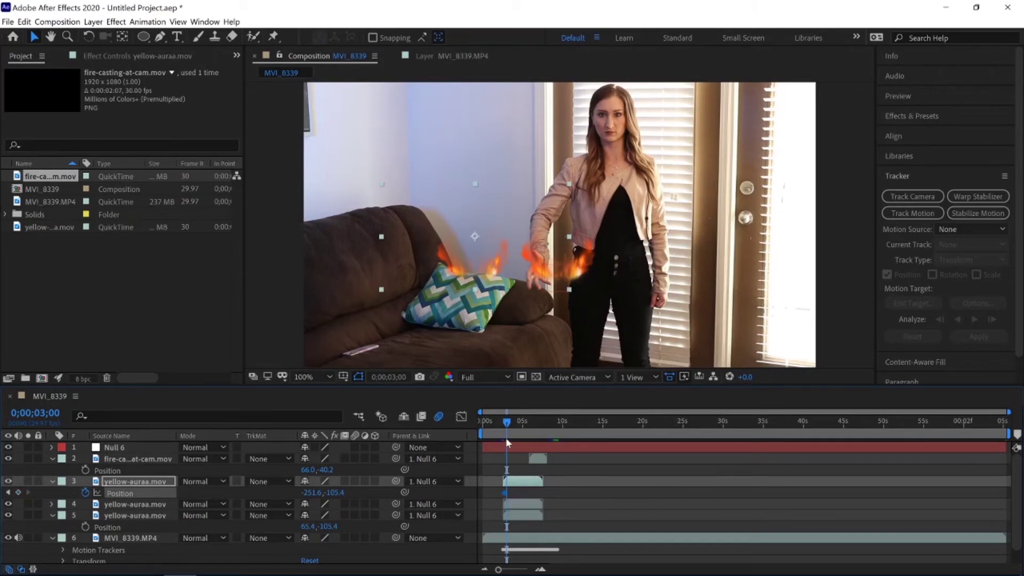
At 4;17 bring the aura back to 44.4, -105.4 on her torso.
key(space)
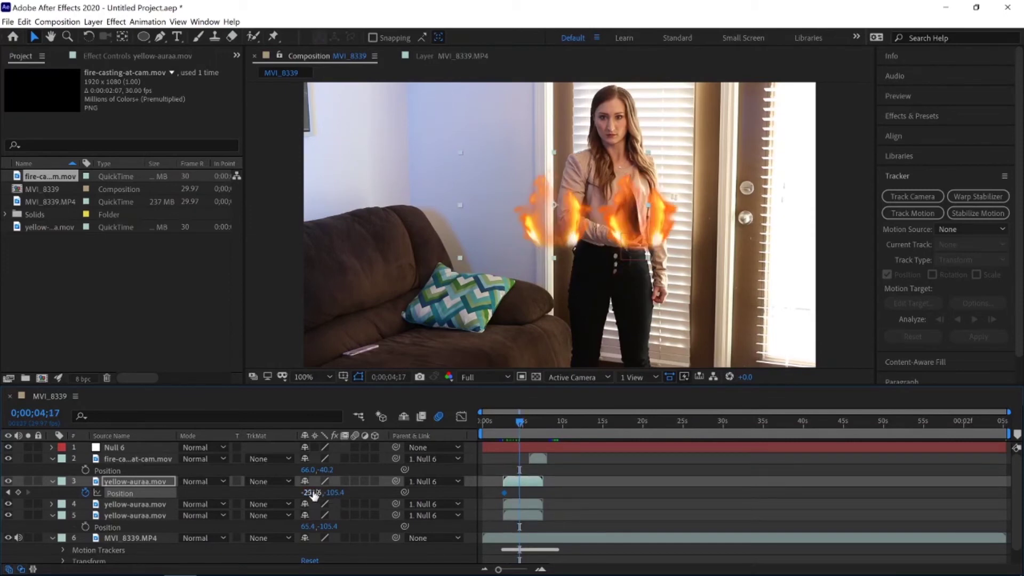
drag(313, 492, 530, 513)
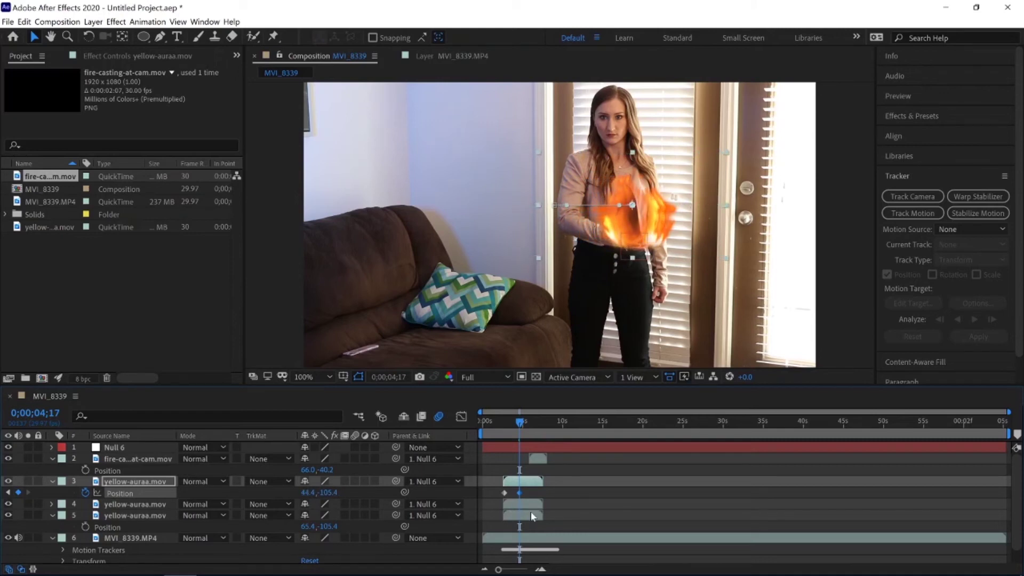
click(531, 511)
click(531, 506)
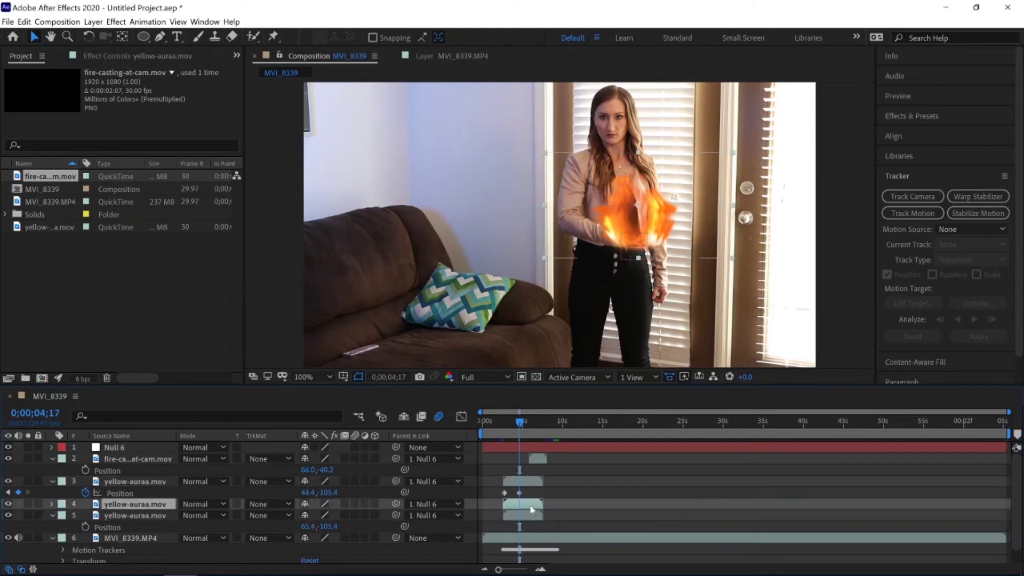
Delete aura layers 4 and 5 and duplicate the animated aura layer twice.
shift+click(128, 515)
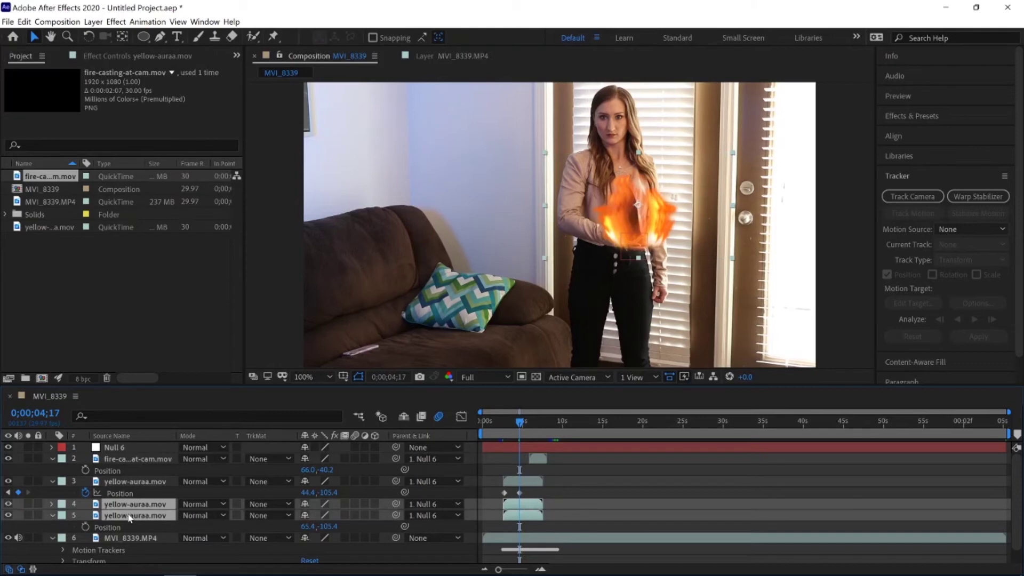
key(Delete)
click(131, 481)
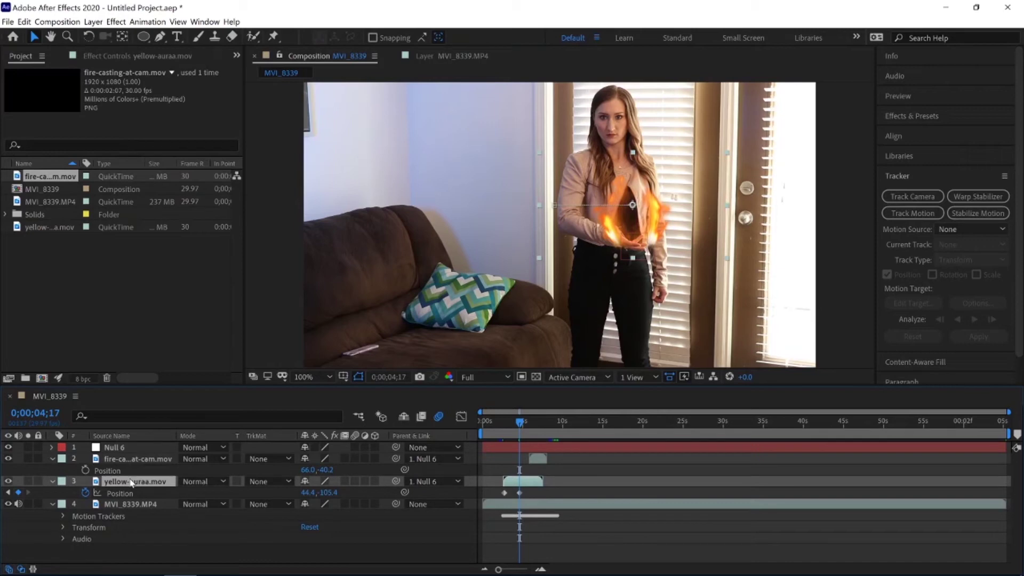
key(ctrl+d)
key(ctrl+d)
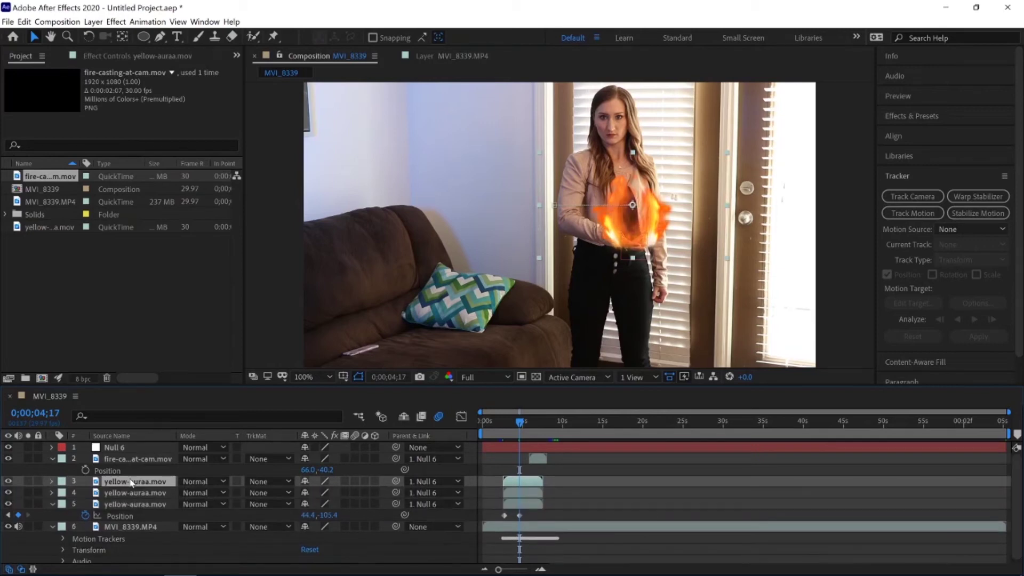
drag(520, 424, 510, 424)
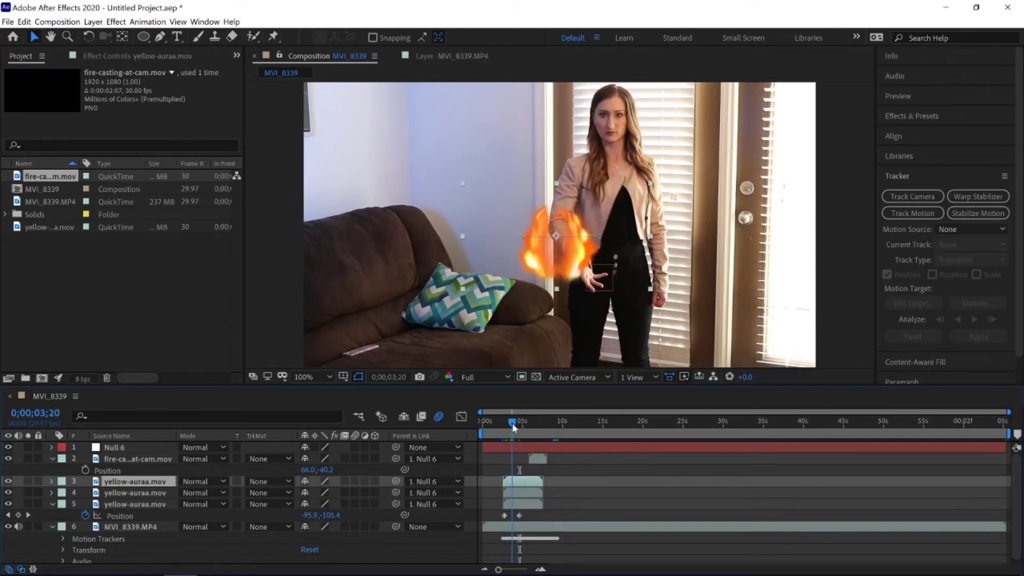
drag(511, 425, 513, 424)
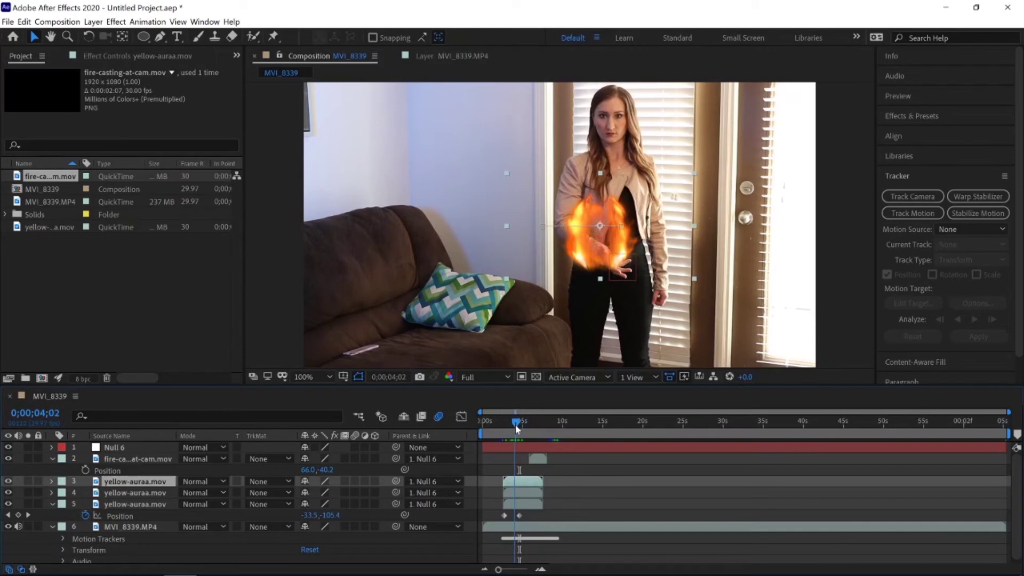
Shift the second aura copy's position keyframes later so its flames arrive after the others.
click(518, 495)
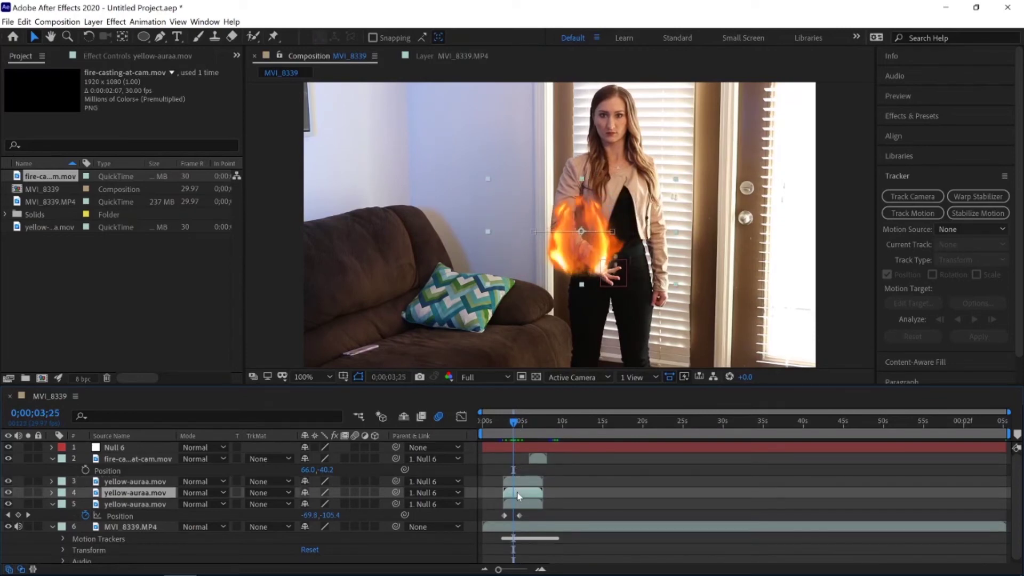
key(p)
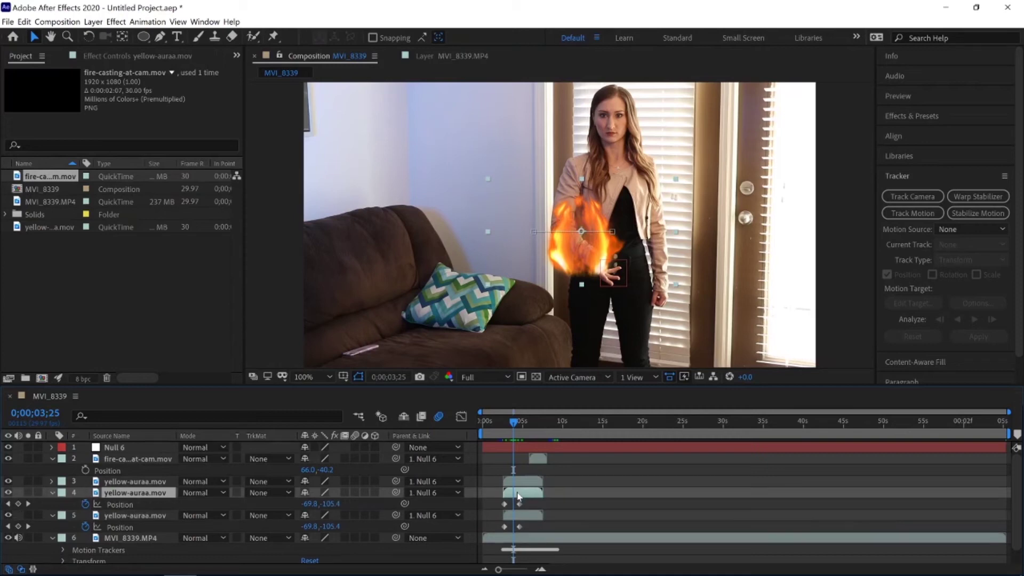
mouse_move(527, 501)
mouse_down()
mouse_move(501, 508)
mouse_move(514, 508)
mouse_move(504, 526)
mouse_move(522, 528)
mouse_up()
click(526, 523)
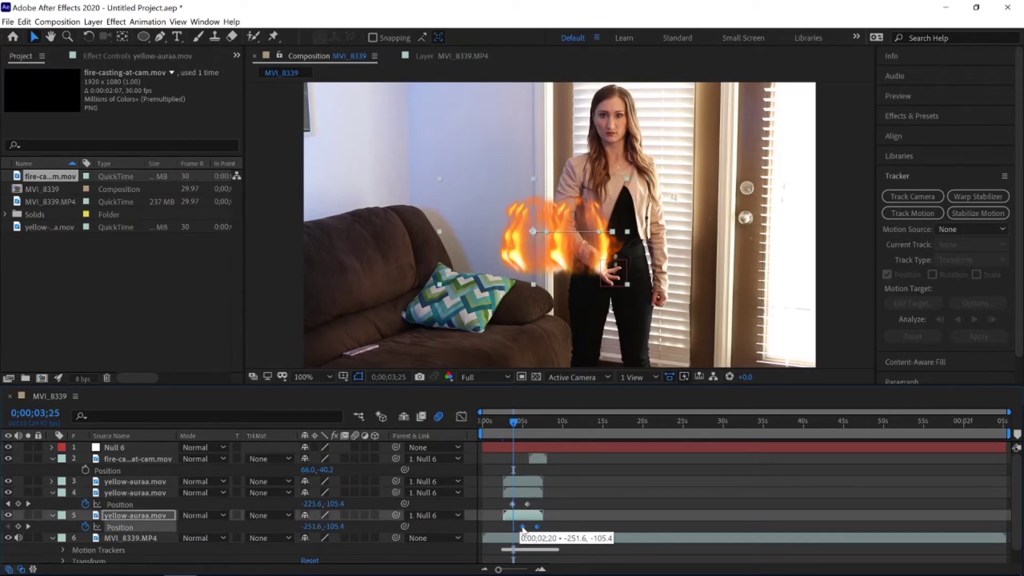
mouse_move(516, 421)
mouse_down()
mouse_move(503, 421)
mouse_move(513, 426)
mouse_up()
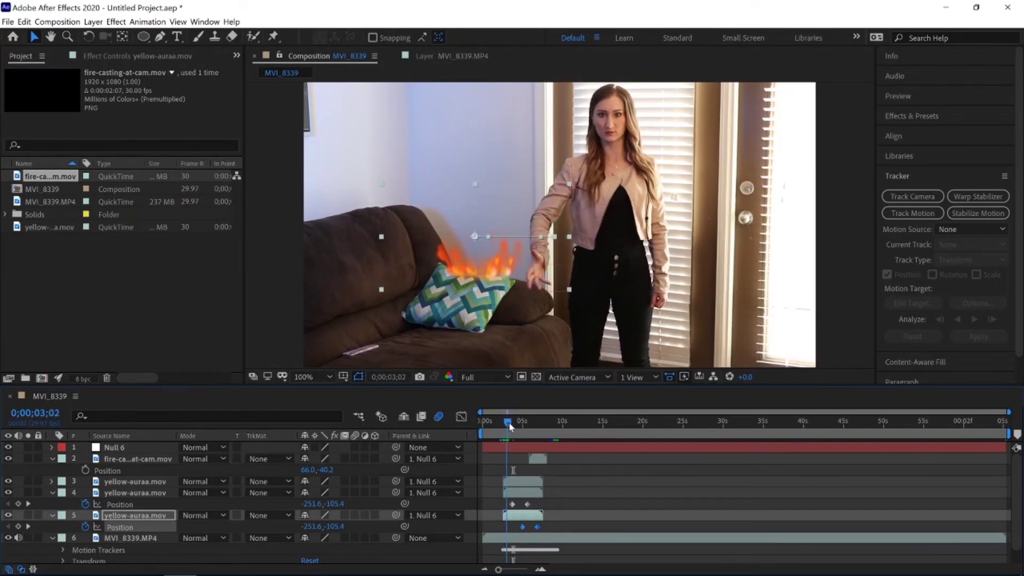
drag(514, 426, 542, 431)
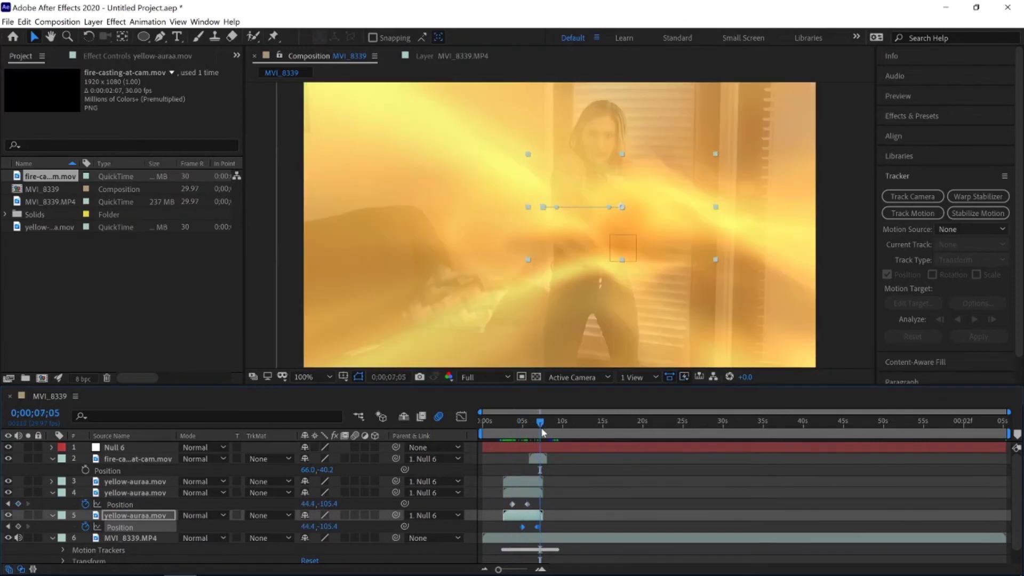
shift+click(145, 479)
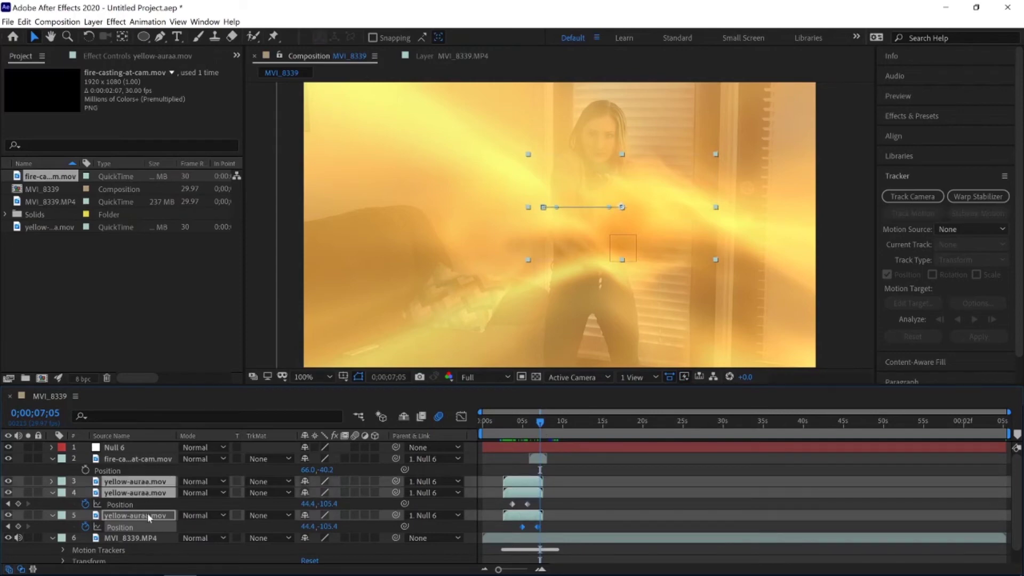
Delete all three yellow aura layers.
key(Delete)
click(152, 482)
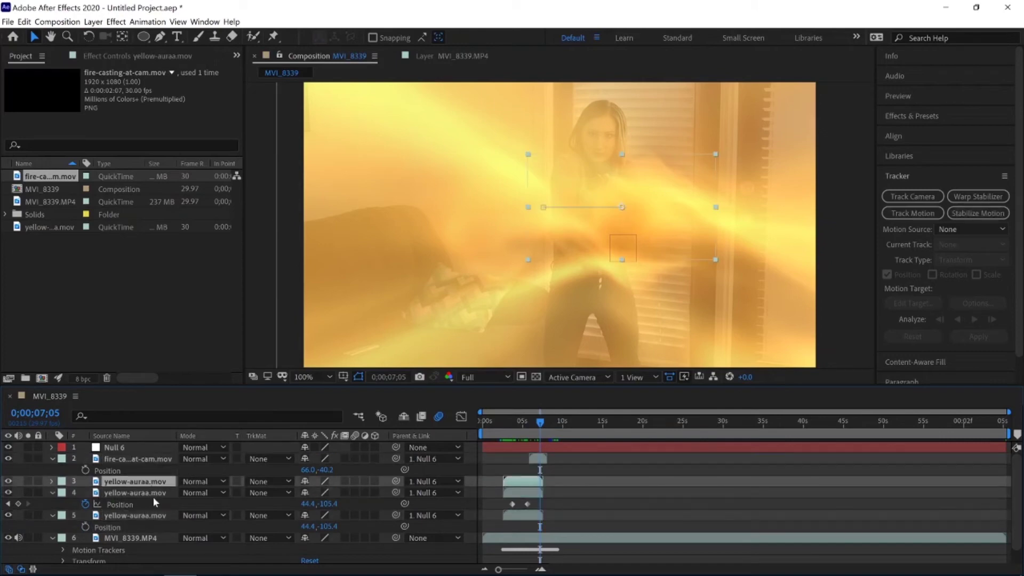
shift+click(155, 514)
key(Delete)
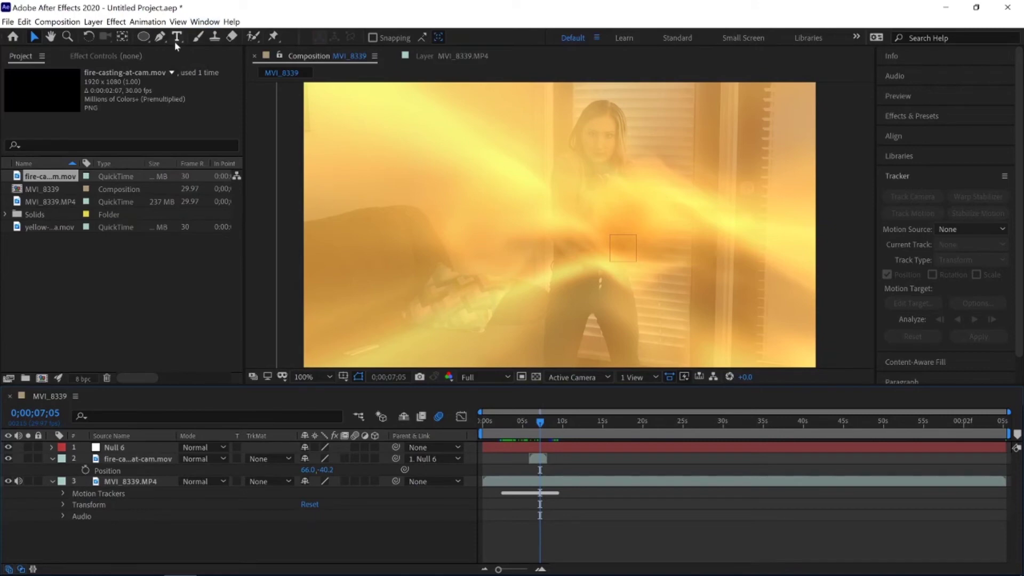
At 5;10, add a red Times New Roman 'fire' text layer near her hand.
click(525, 421)
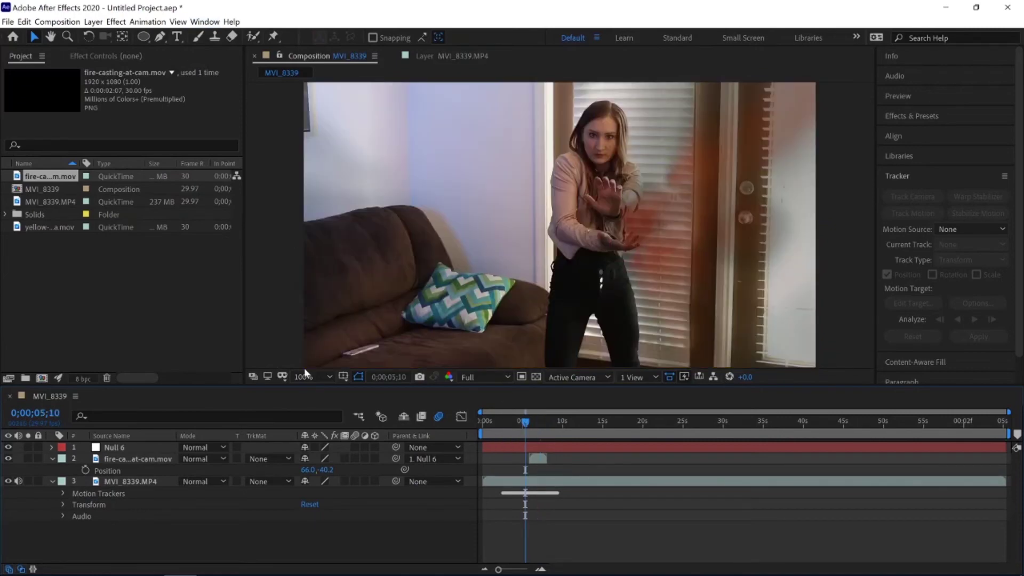
click(182, 37)
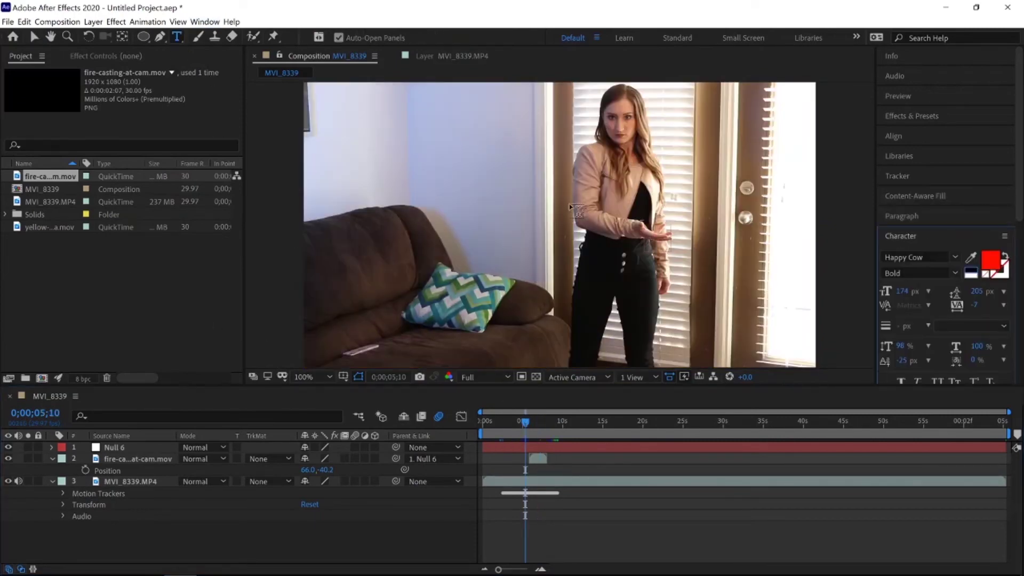
click(624, 209)
text(f)
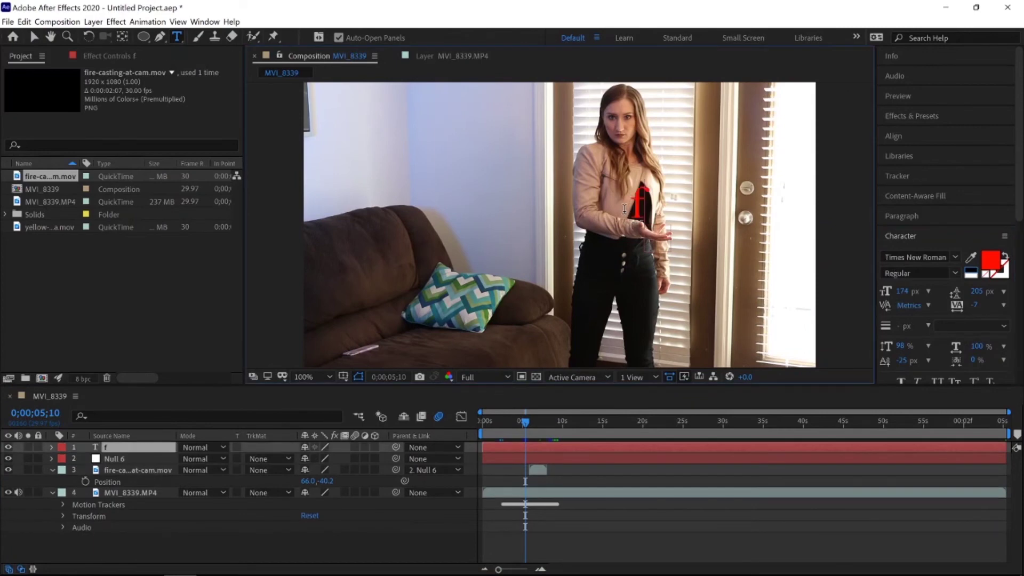
text(ire)
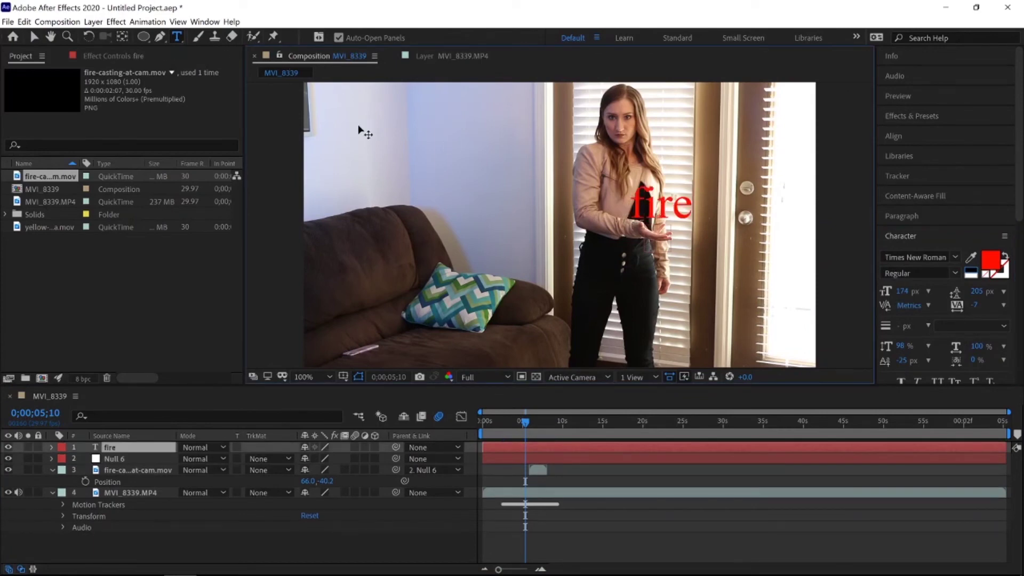
Parent the 'fire' text to Null 6 and move it down beside her hand.
drag(396, 447, 115, 458)
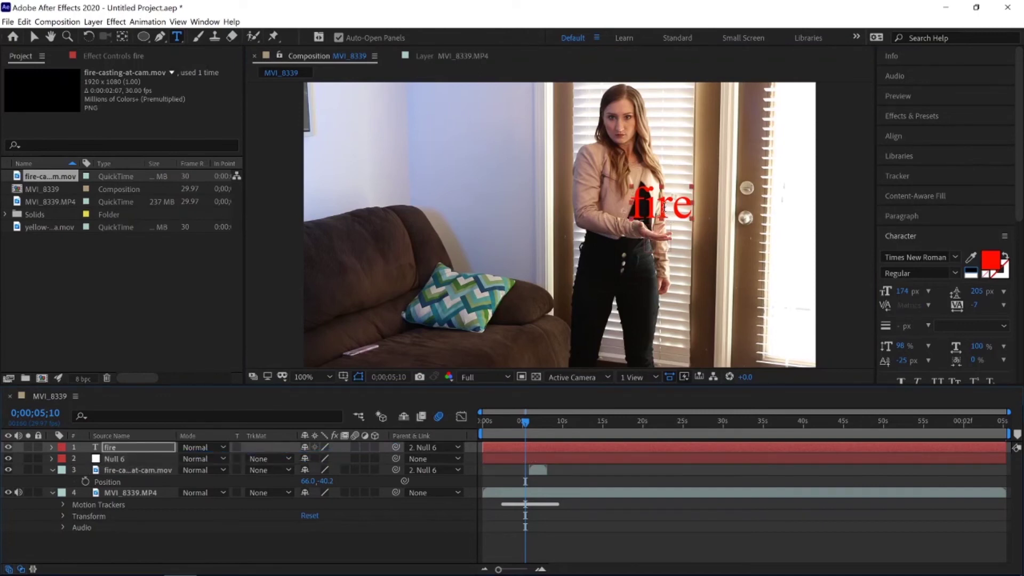
key(p)
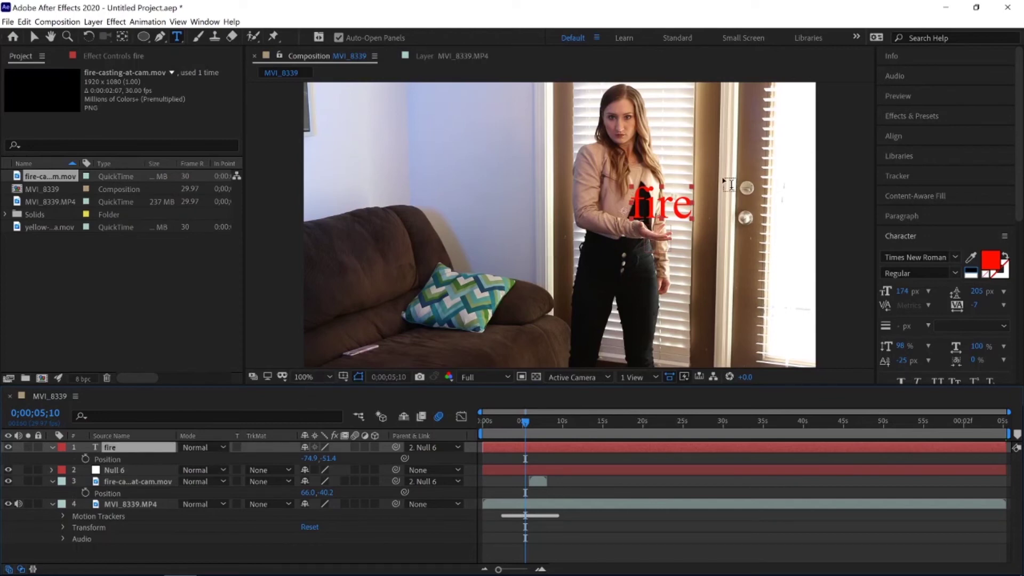
drag(692, 197, 666, 228)
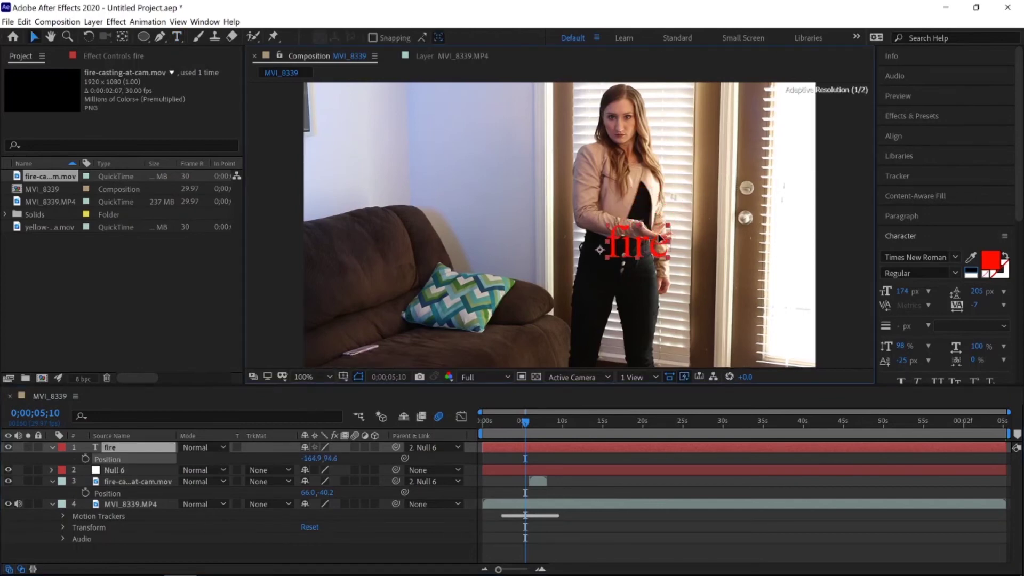